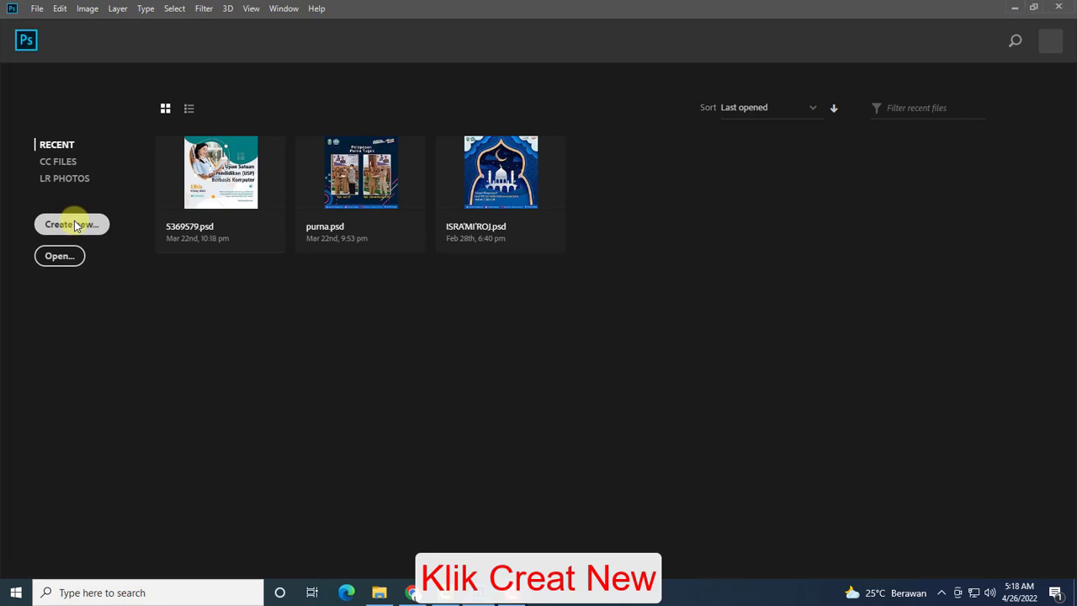
Create a new A4 document in landscape orientation, 297 x 210 mm at 300 pixels/inch
click(74, 224)
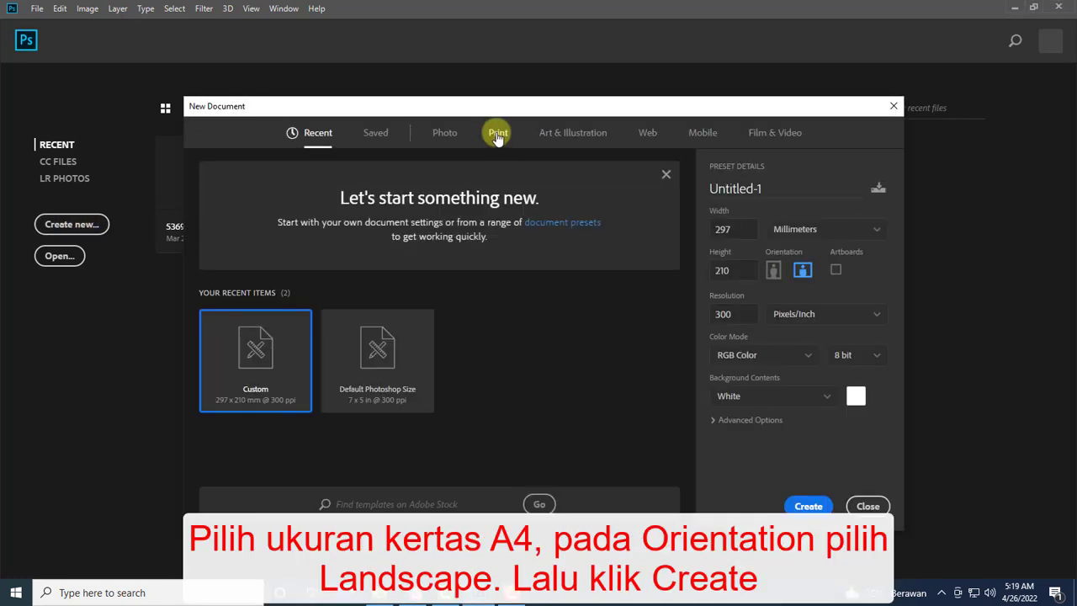
click(496, 132)
click(620, 229)
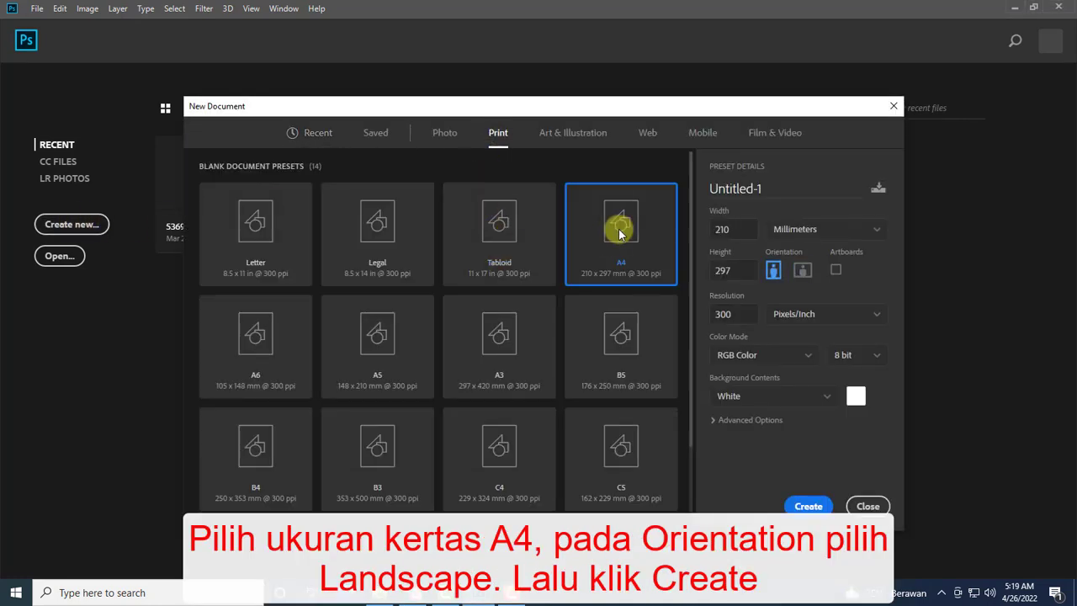
click(804, 270)
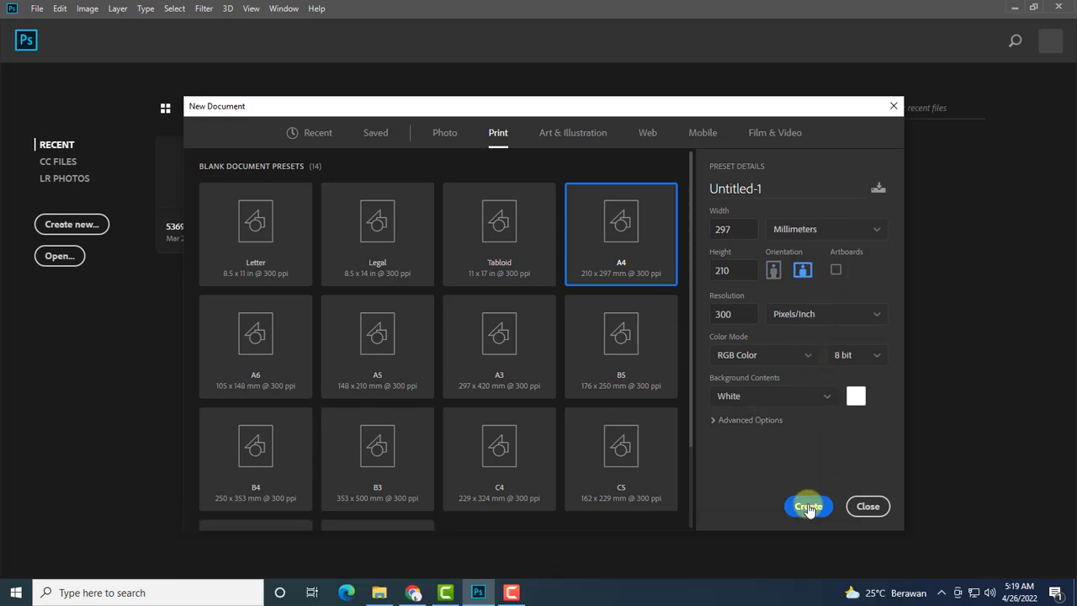
click(808, 507)
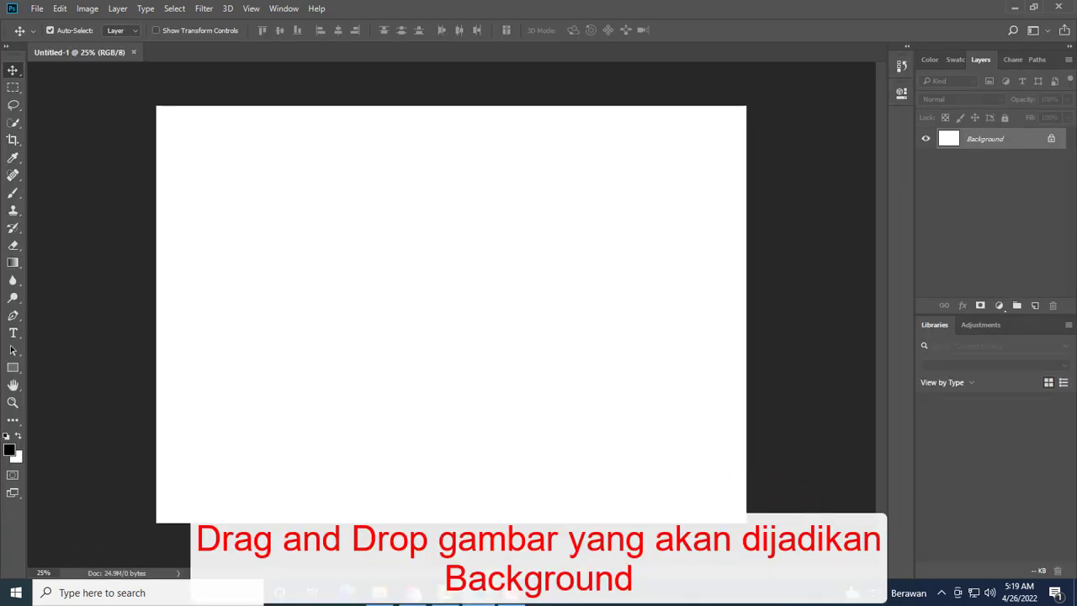
Place 682.jpg from the TEKNIK FOTO folder into the document and stretch it to fill the whole canvas as the background
click(381, 597)
click(150, 118)
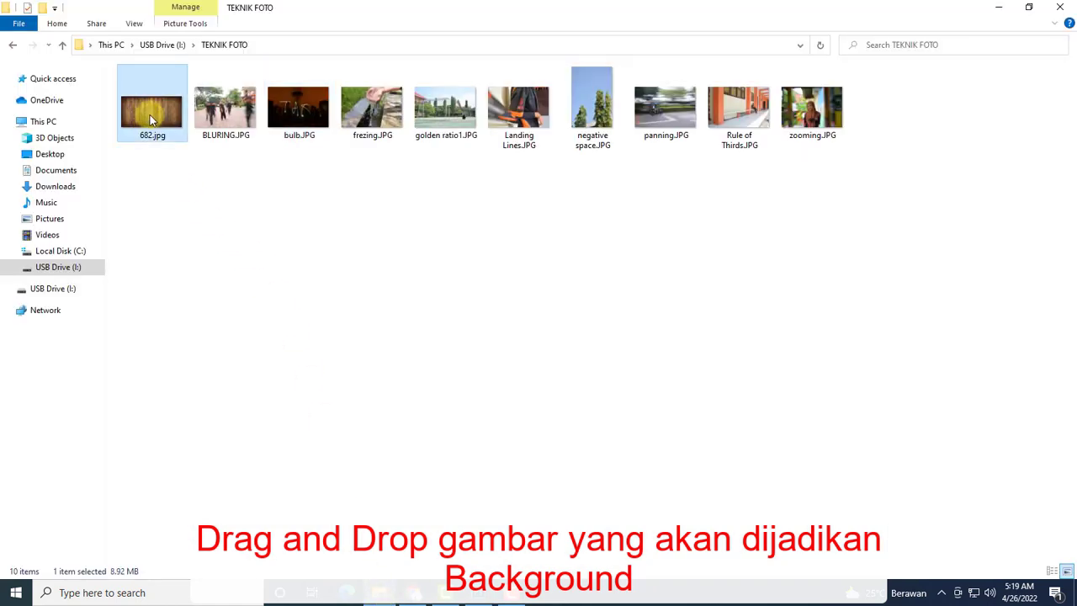
drag(150, 118, 368, 279)
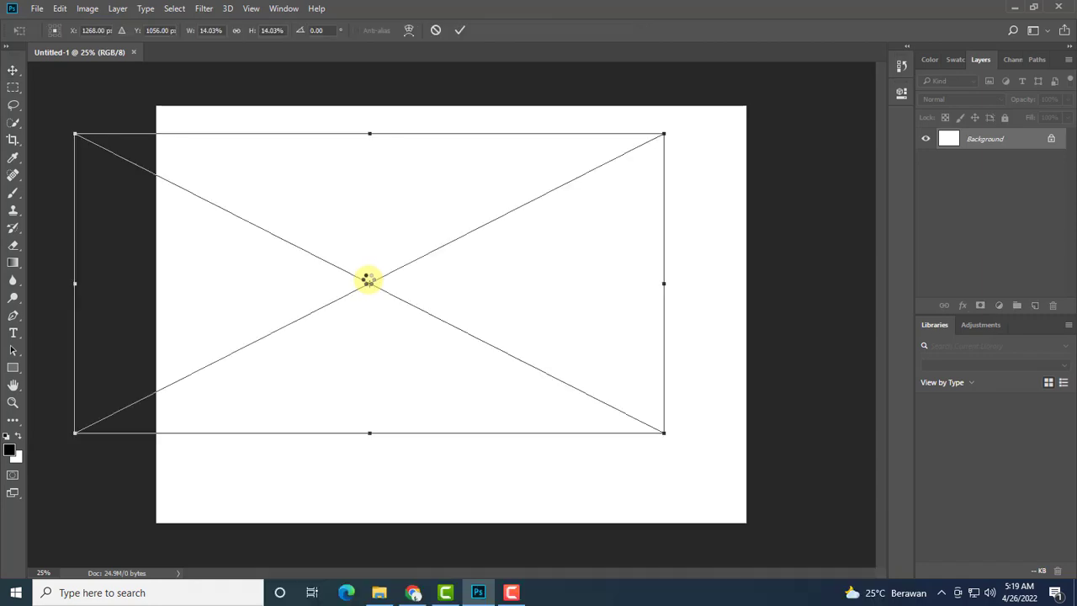
drag(323, 233, 391, 184)
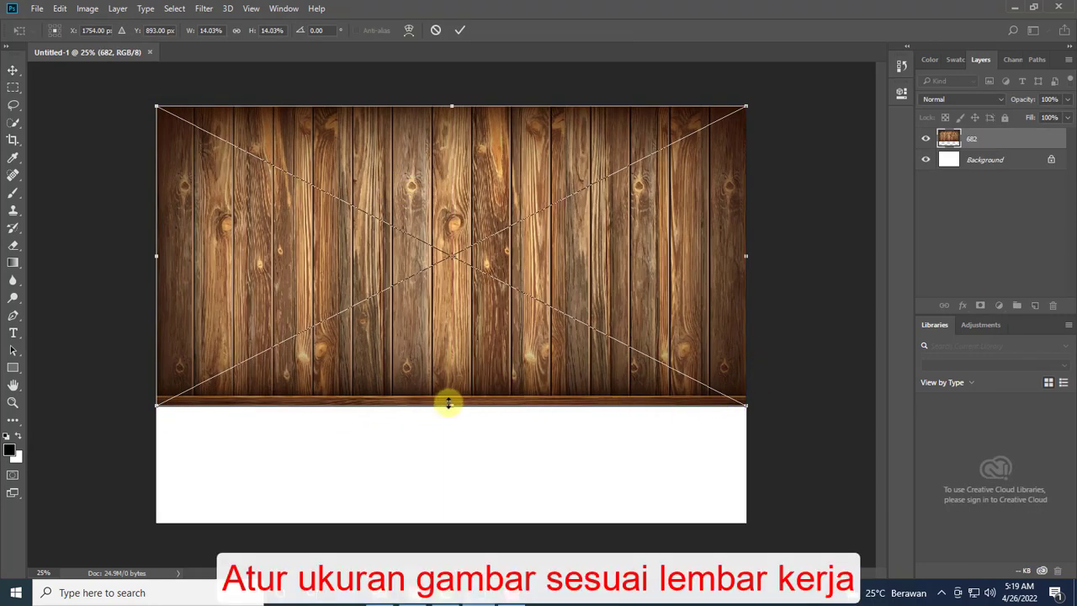
drag(449, 404, 476, 521)
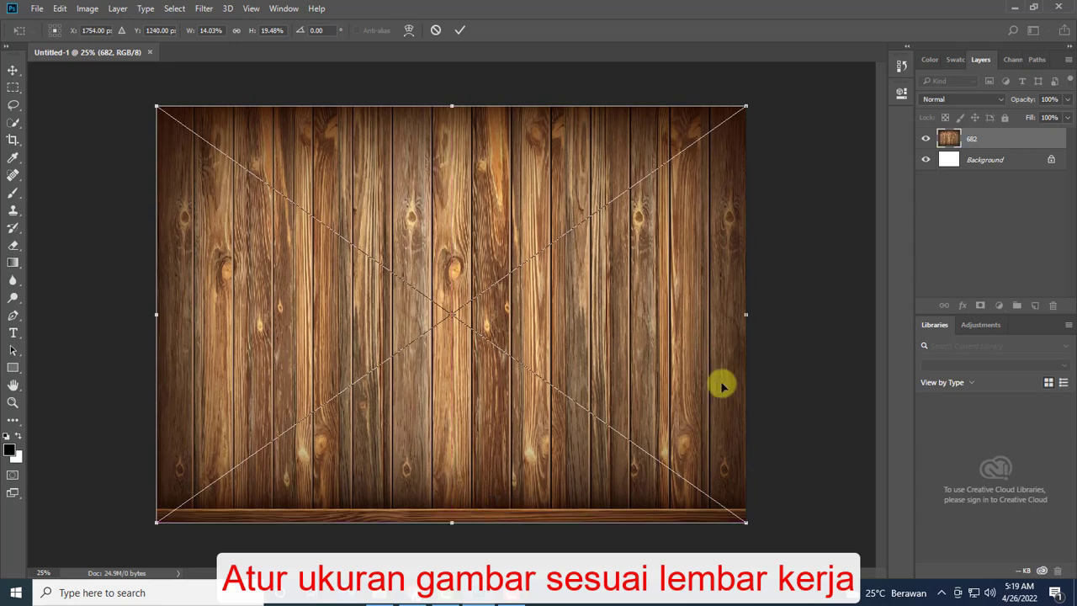
key(Return)
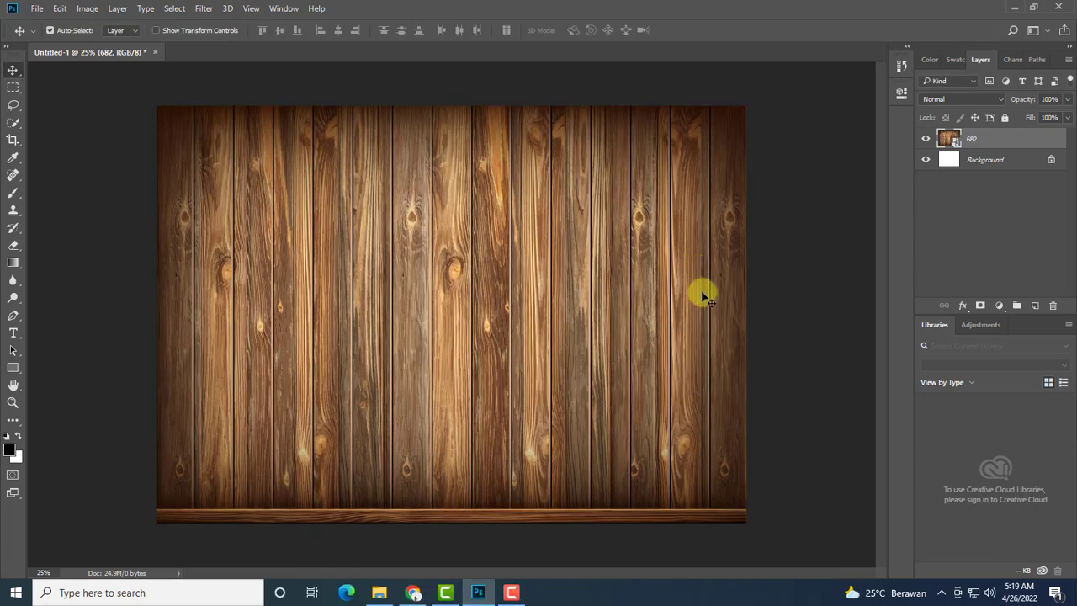
Place panning.JPG from the TEKNIK FOTO folder, scaled to about 19.5%, in the upper-left corner of the canvas
click(383, 592)
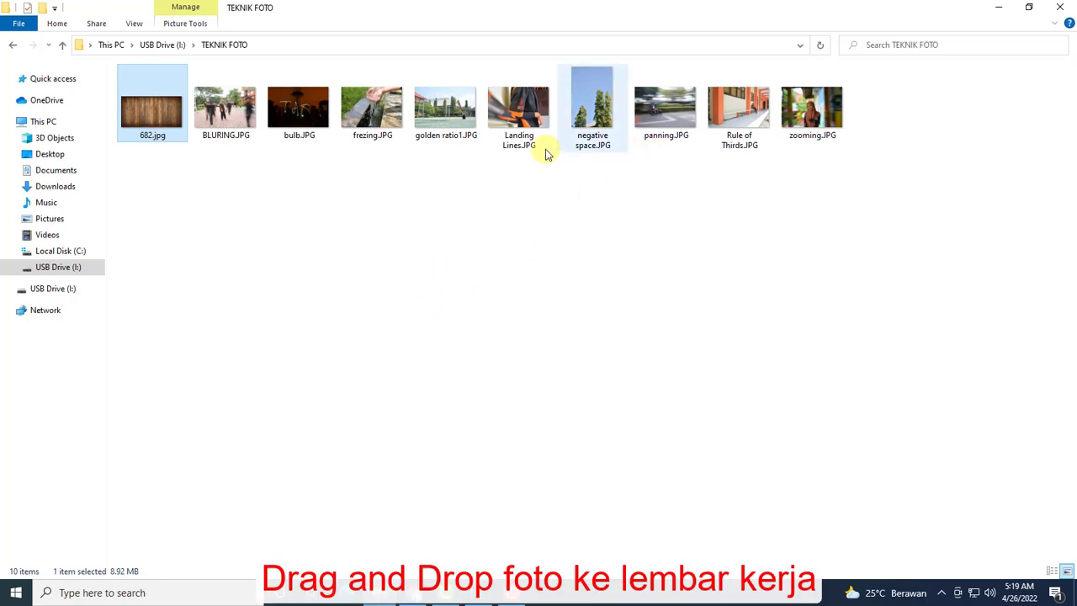
drag(654, 149, 237, 218)
drag(333, 186, 498, 252)
drag(757, 509, 354, 286)
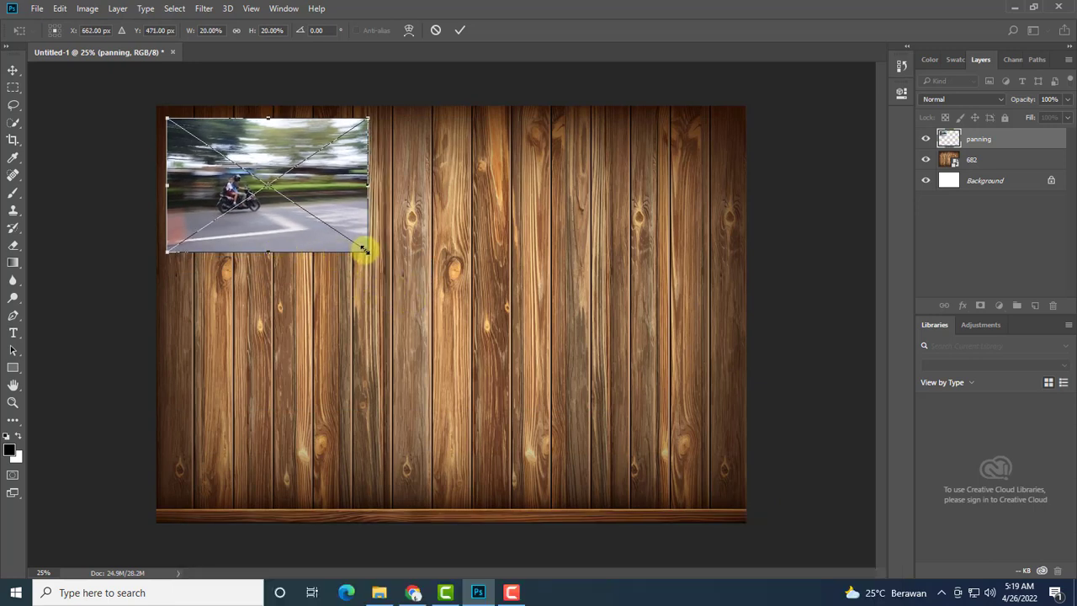
drag(364, 249, 360, 249)
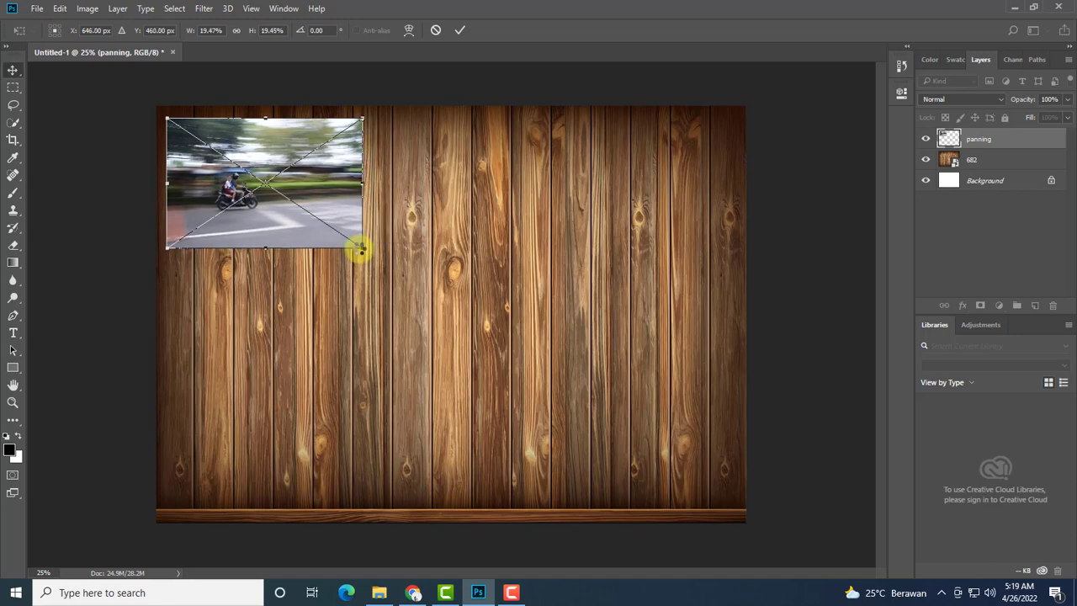
key(Return)
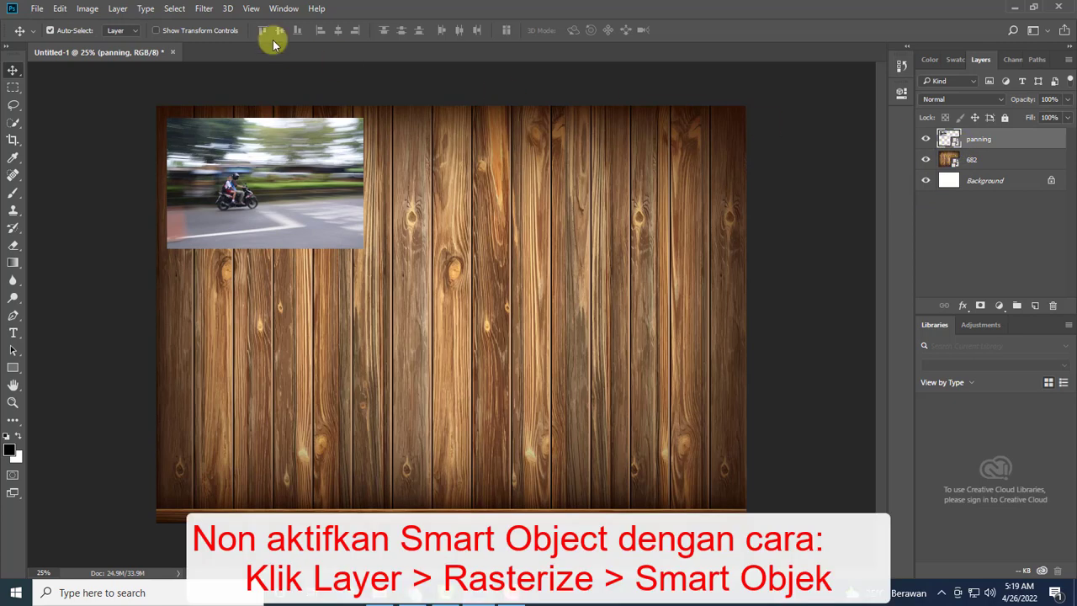
Rasterize the panning layer's smart object
click(123, 10)
mouse_move(204, 283)
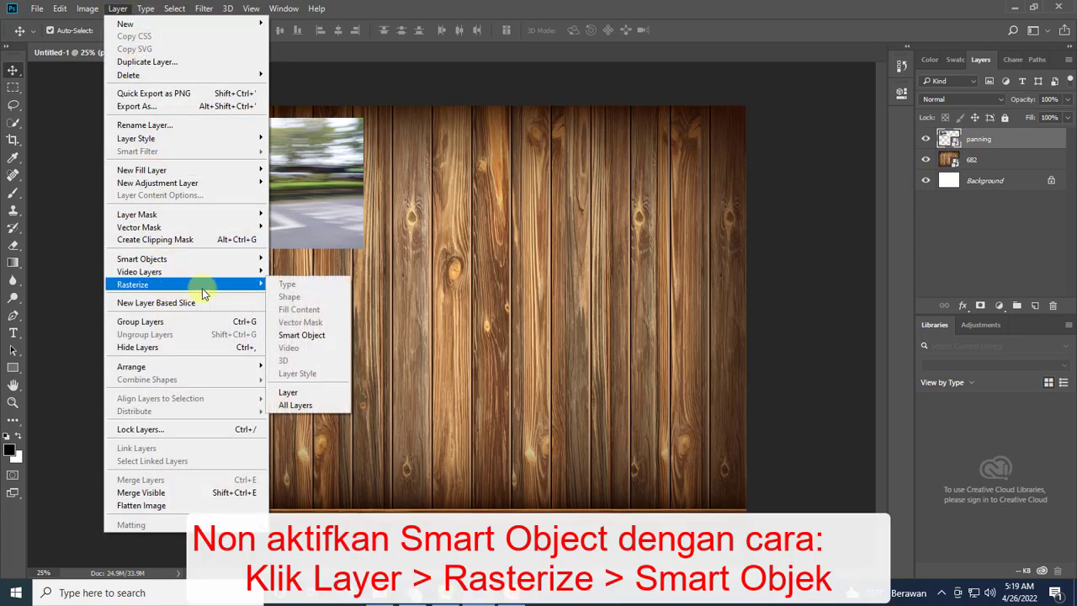
click(313, 336)
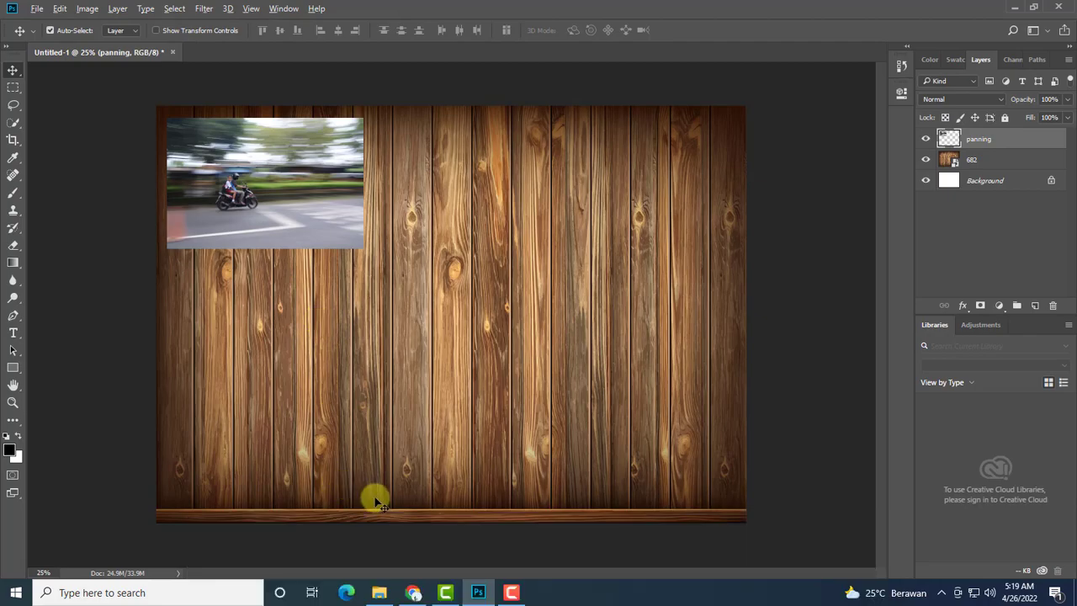
Place zooming.JPG at the panning photo's size to the right of it and rasterize its layer
click(379, 592)
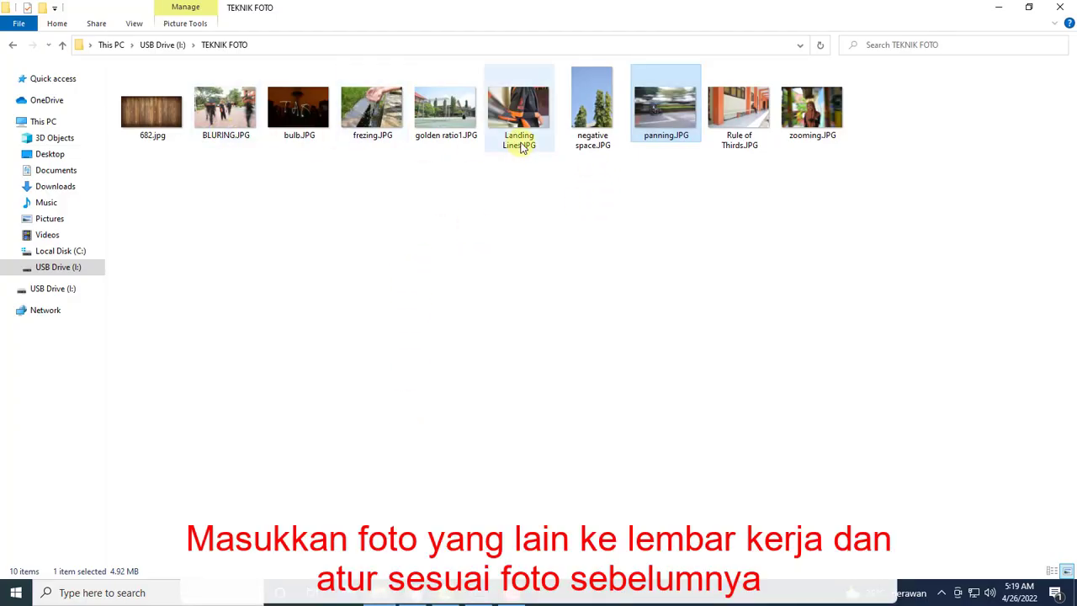
drag(813, 120, 474, 294)
drag(769, 491, 383, 237)
drag(367, 203, 589, 244)
click(117, 9)
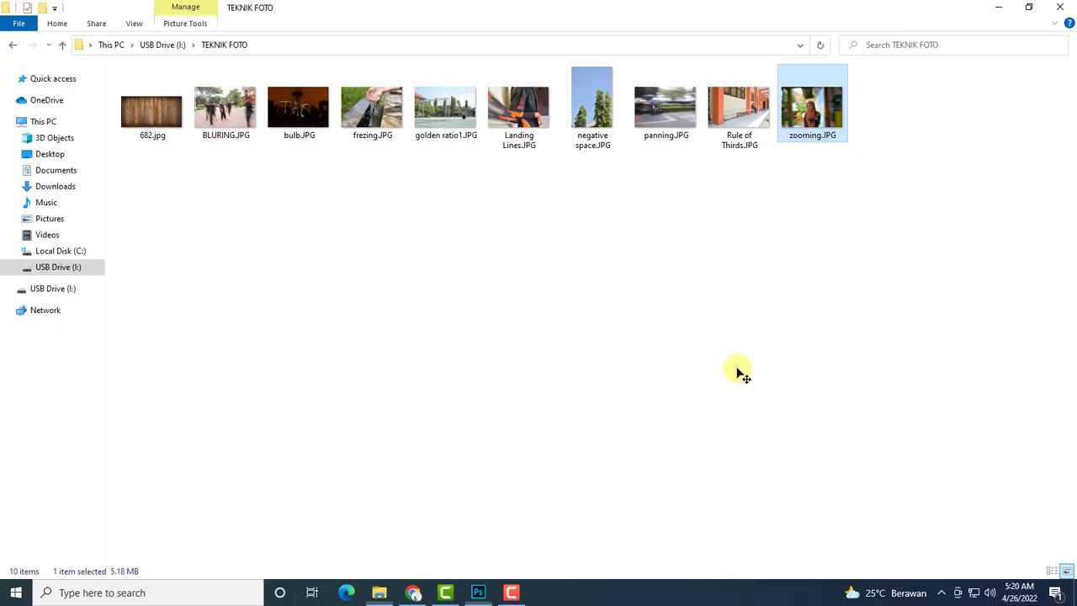
Place BLURING.JPG, scale it down to fit below the panning photo, and rasterize its layer
drag(226, 110, 485, 591)
drag(485, 591, 376, 372)
drag(673, 178, 348, 390)
drag(253, 467, 351, 353)
drag(446, 453, 361, 399)
key(Return)
click(118, 8)
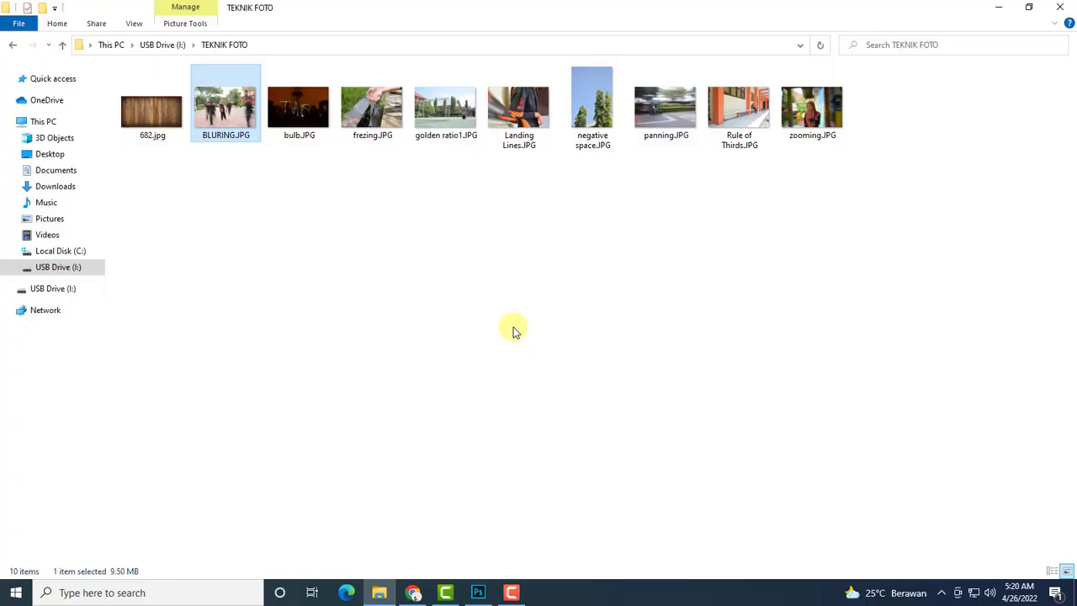
Place frezing.JPG, scale it down to fit below the zooming photo, and rasterize its layer
drag(372, 105, 462, 331)
drag(760, 140, 365, 397)
drag(294, 472, 525, 344)
key(Return)
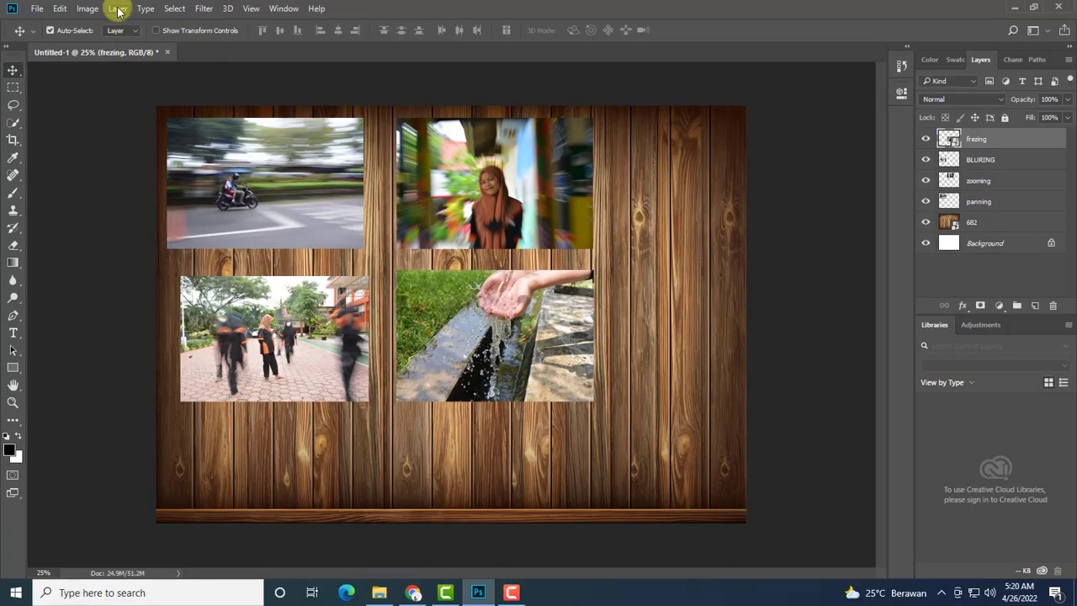
click(117, 10)
click(304, 335)
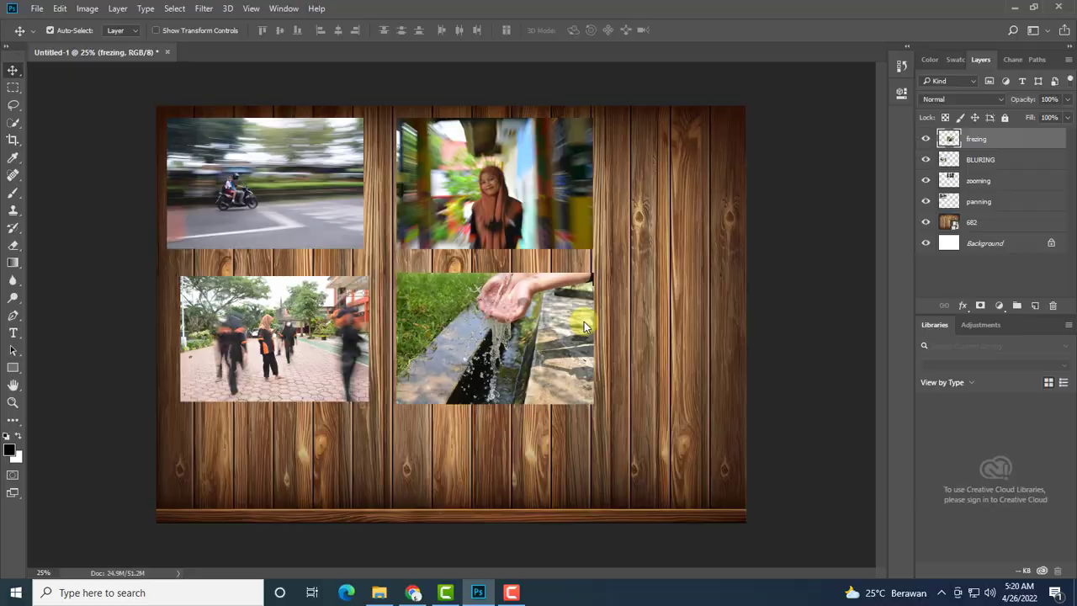
Place bulb.JPG from the TEKNIK FOTO folder into the document at full canvas width
drag(299, 105, 569, 239)
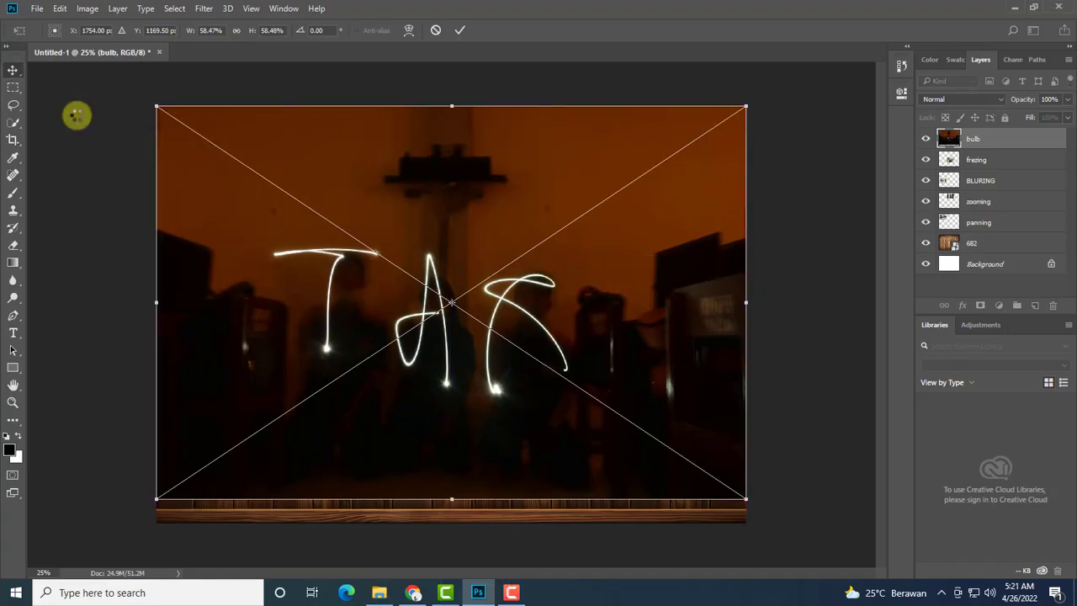
key(Return)
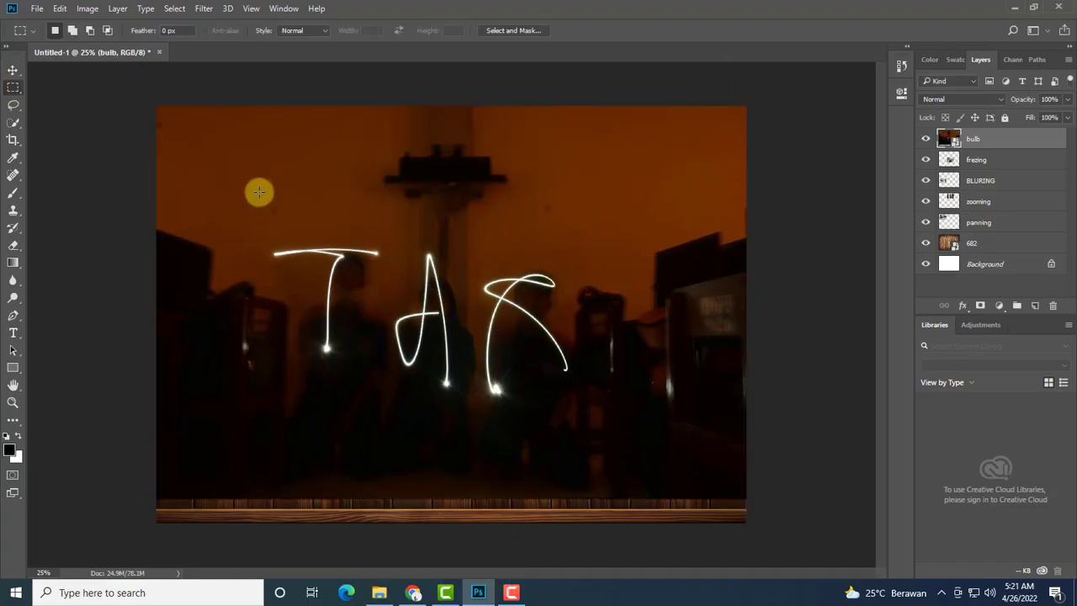
Try to delete everything outside a rectangular selection around the light writing in the bulb photo
drag(255, 116, 592, 493)
key(ctrl+shift+i)
key(Delete)
click(510, 230)
key(ctrl+d)
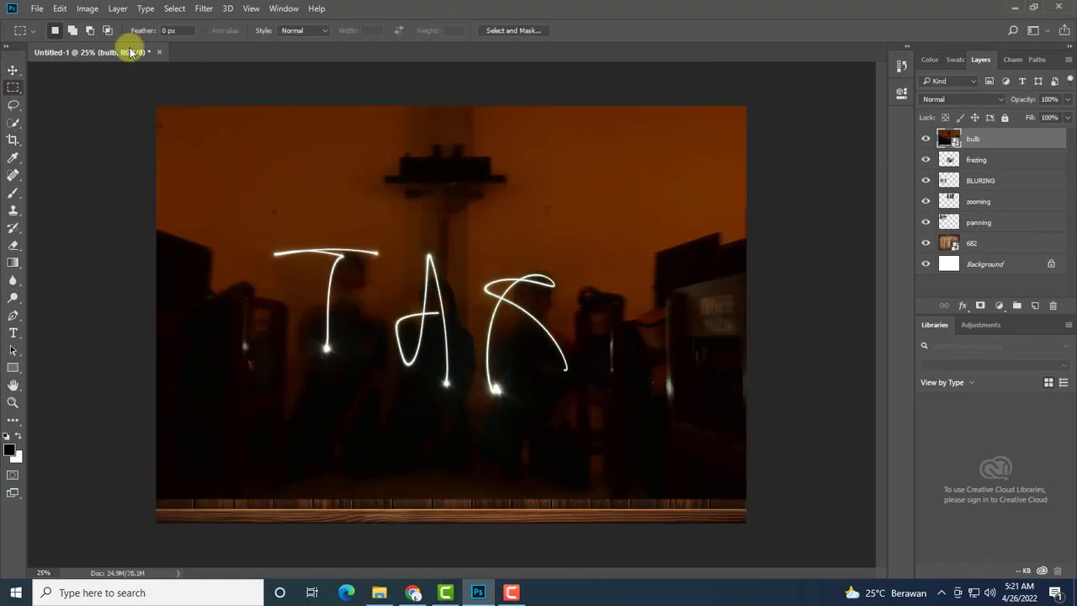
Rasterize the bulb layer and crop it to a rectangular selection around the light writing by deleting everything outside it
click(118, 10)
mouse_move(185, 284)
click(301, 335)
mouse_move(244, 113)
mouse_down()
mouse_move(598, 493)
mouse_move(453, 318)
mouse_up()
key(ctrl+shift+i)
key(Delete)
key(ctrl+d)
Move the reduced bulb photo to the right side of the canvas and align the BLURING photo with the panning photo's left edge
key(v)
key(ctrl+t)
drag(351, 204, 628, 266)
key(Return)
drag(313, 327, 300, 330)
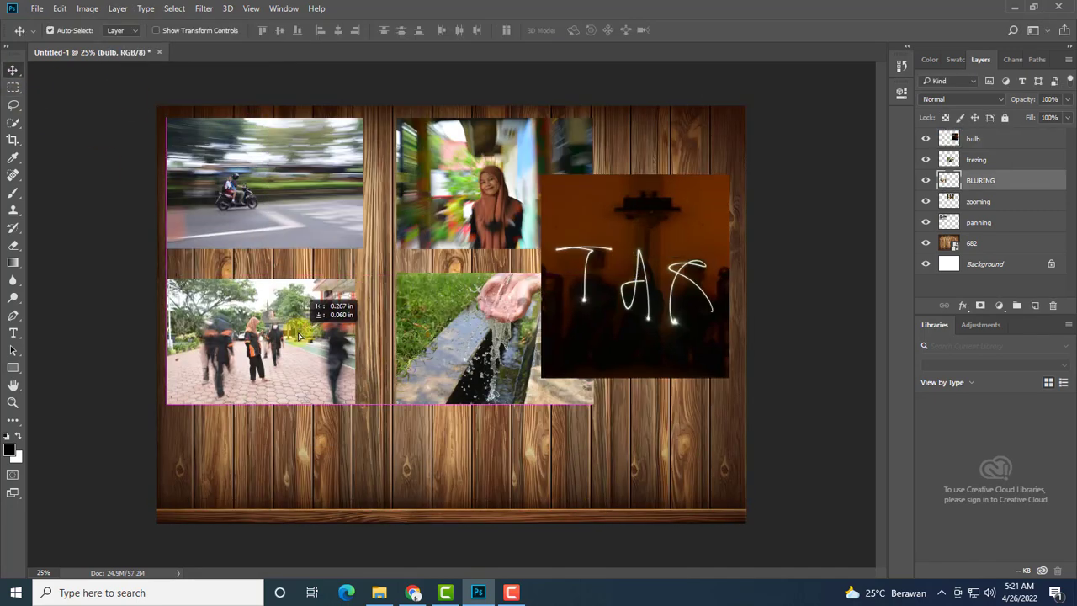
Put the panning layer into its own layer group named Panning
drag(978, 222, 1019, 307)
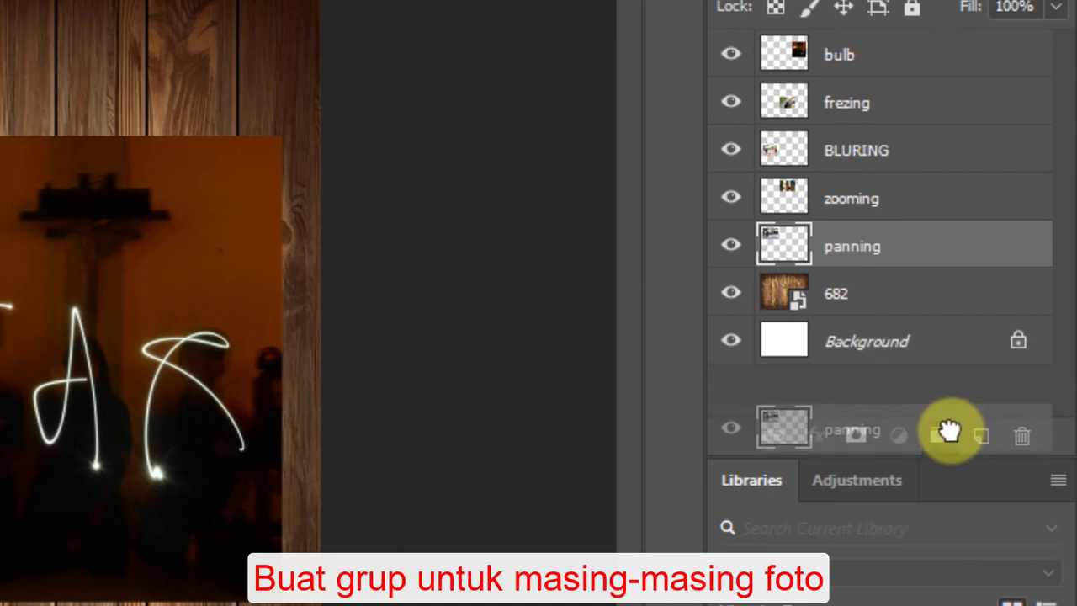
drag(941, 436, 940, 436)
double_click(841, 241)
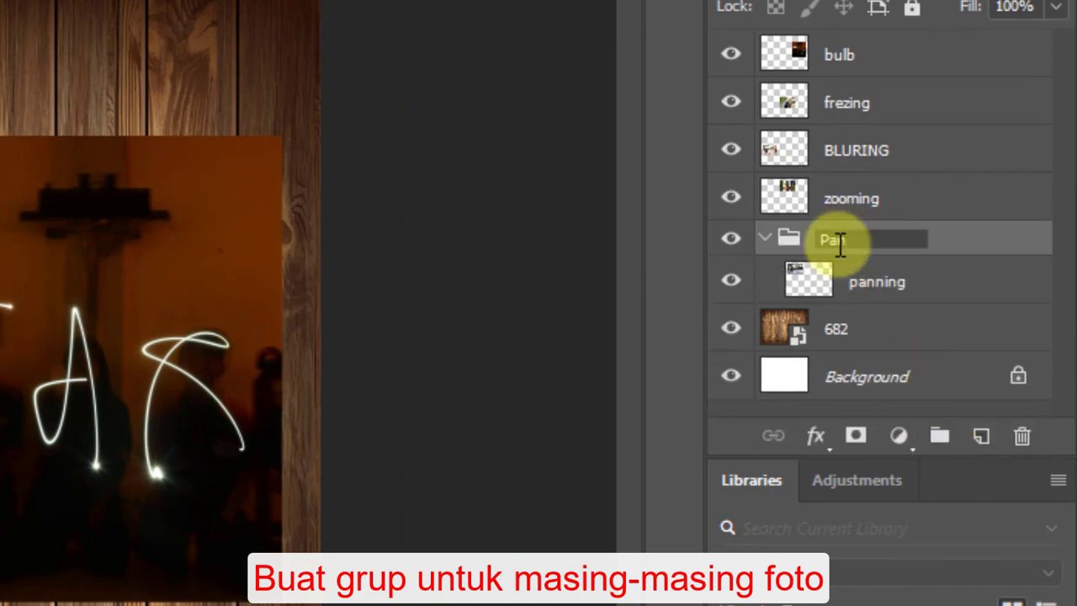
Put the zooming and BLURING layers into their own layer groups named Zooming and Bluring
drag(859, 209, 940, 435)
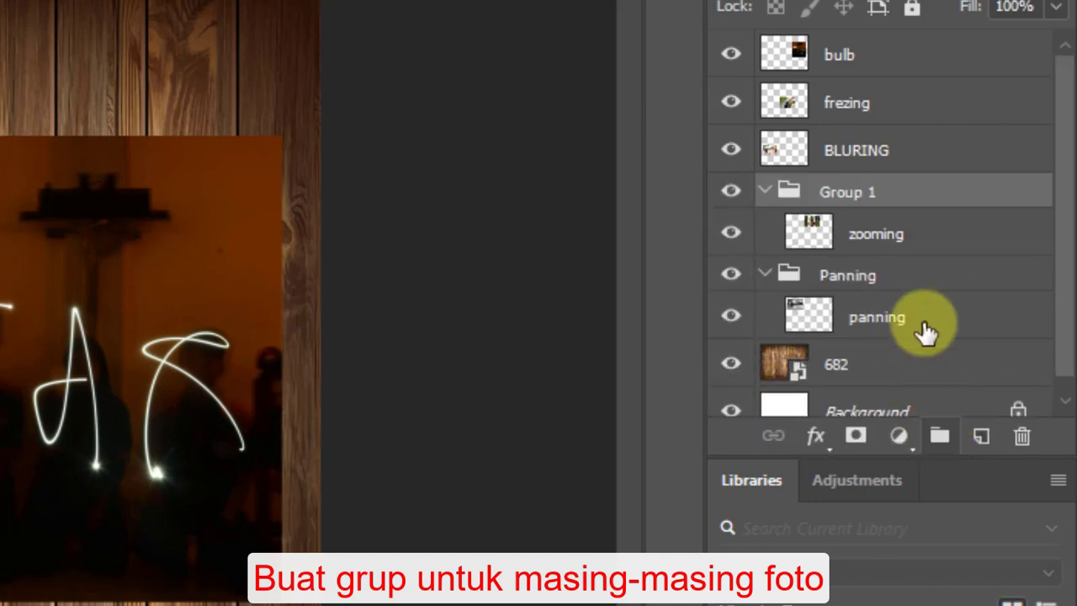
double_click(846, 192)
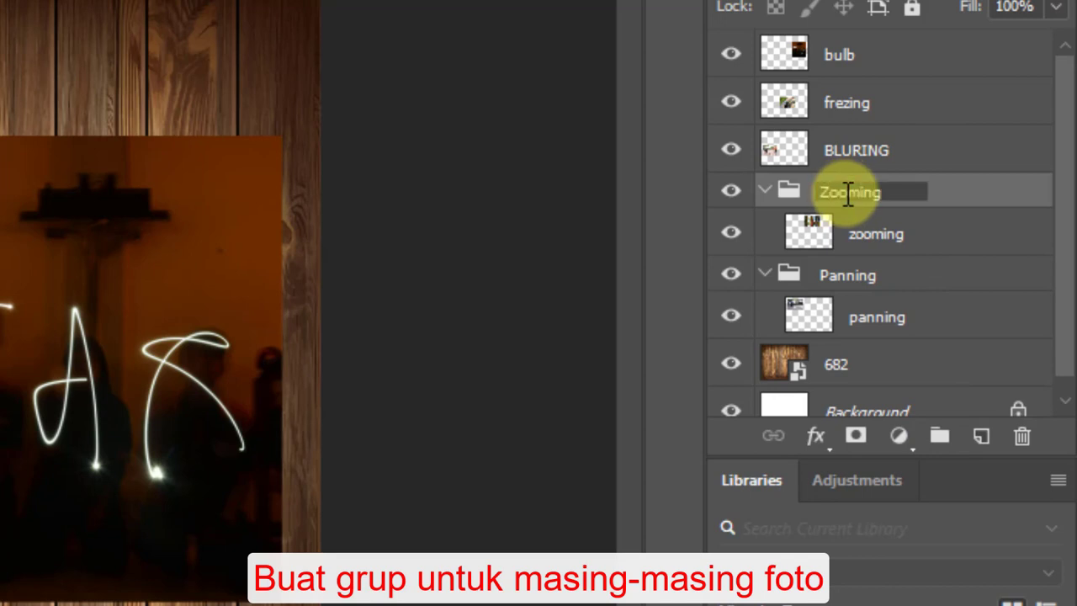
drag(853, 149, 951, 434)
double_click(852, 143)
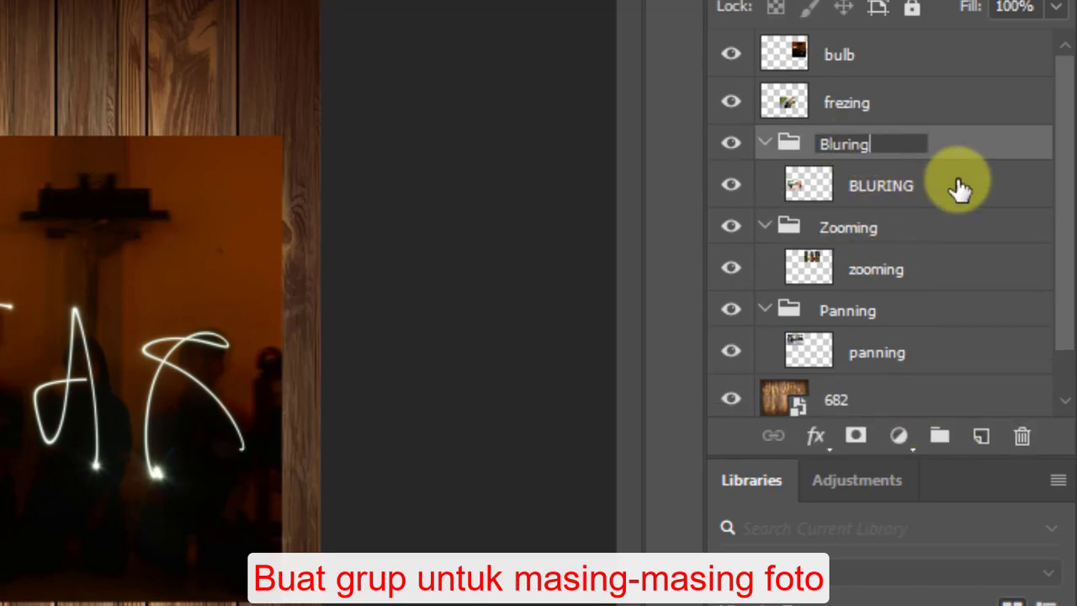
Put the frezing and bulb layers into their own layer groups named Freezing and Bulb
click(848, 101)
drag(848, 102, 944, 436)
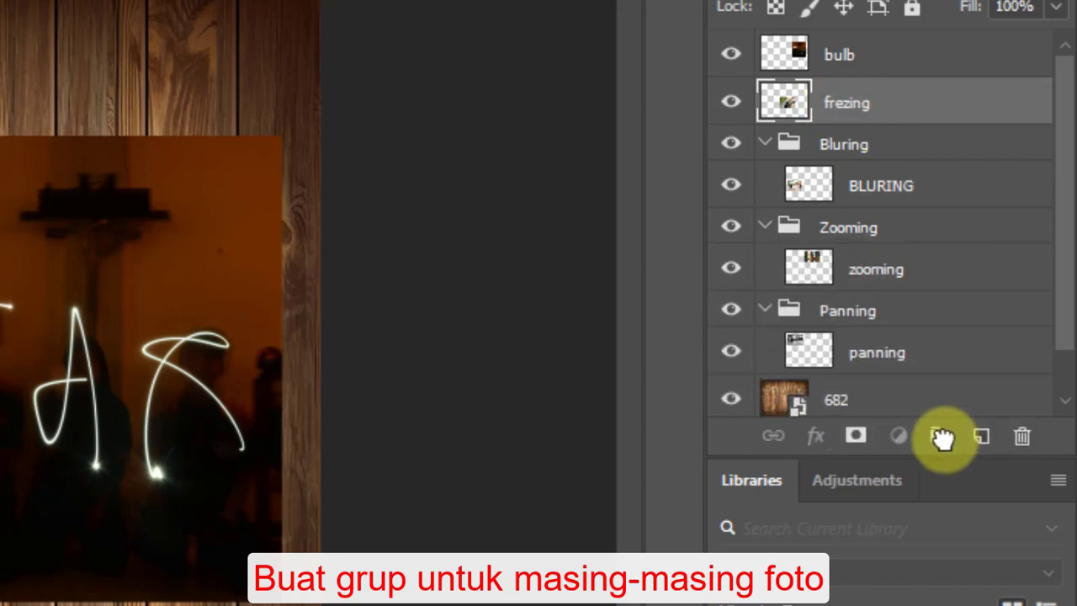
double_click(849, 98)
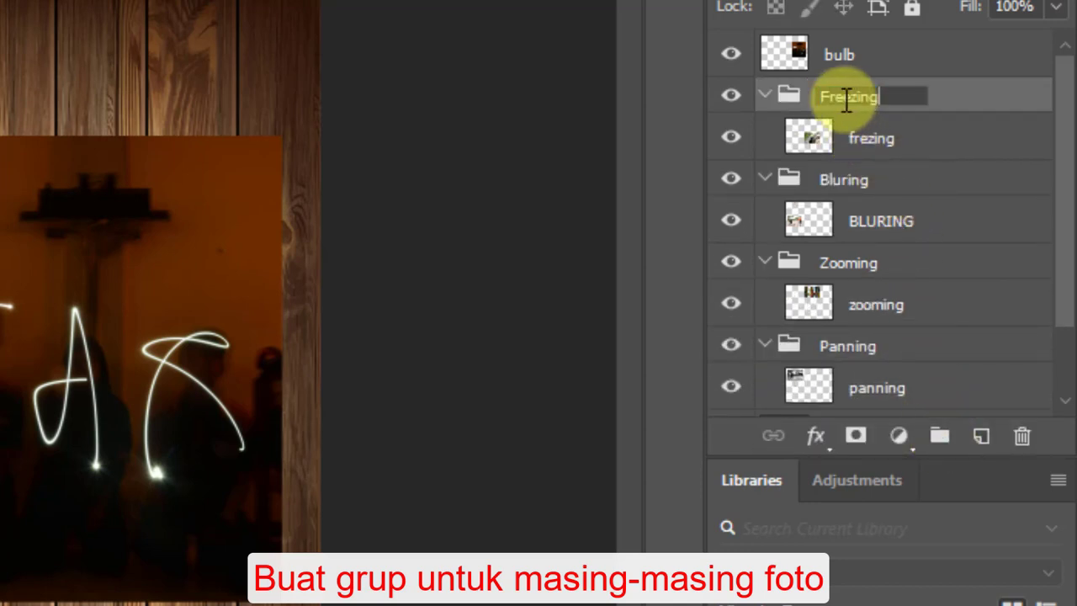
drag(841, 61, 942, 438)
double_click(844, 50)
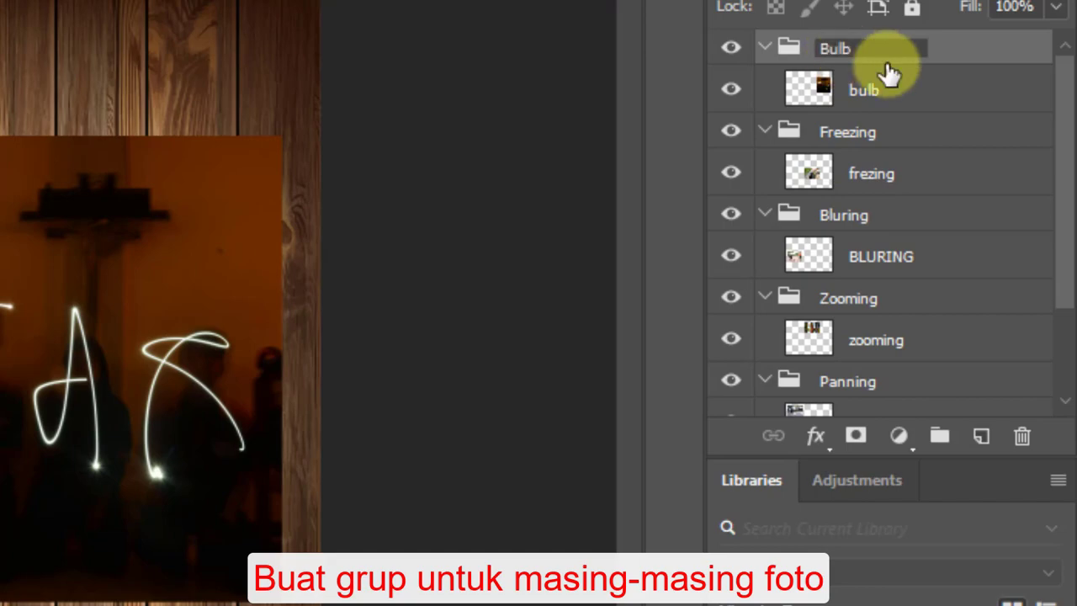
Collapse and hide the Bulb, Freezing, Bluring and Zooming groups, leaving the Panning group visible
click(765, 51)
click(764, 84)
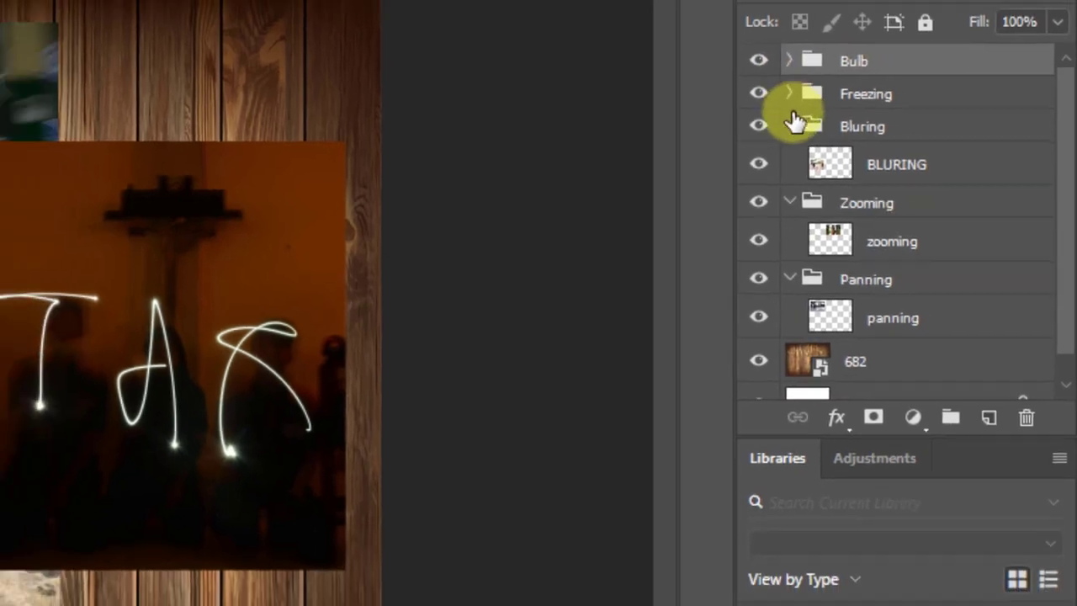
click(764, 120)
click(764, 157)
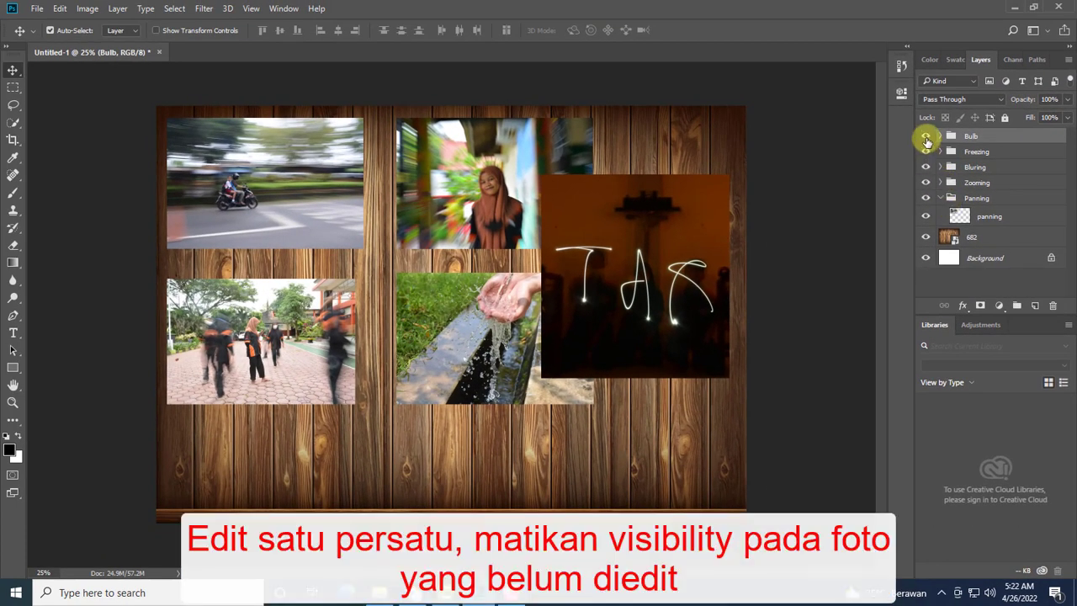
drag(927, 137, 927, 182)
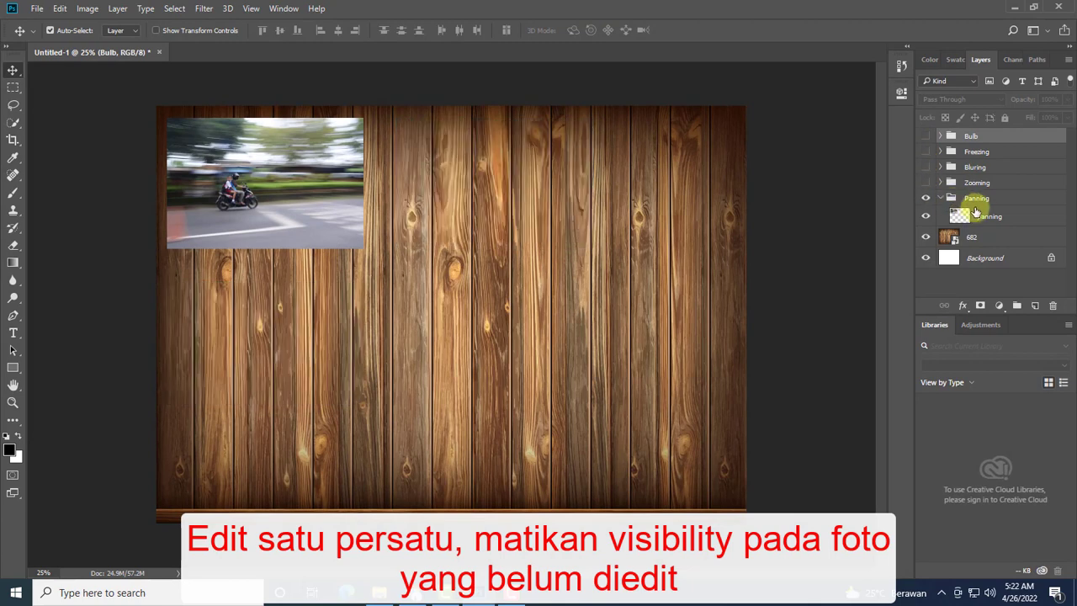
Move the panning photo slightly inward from the background's top-left corner and scale it down a little
click(981, 220)
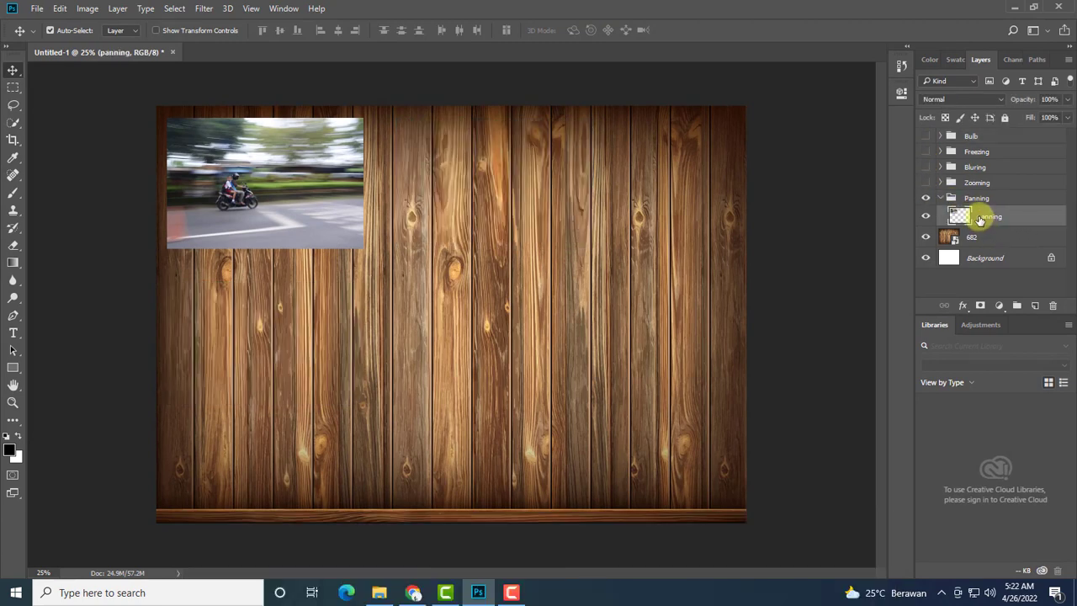
drag(253, 168, 275, 187)
key(ctrl+t)
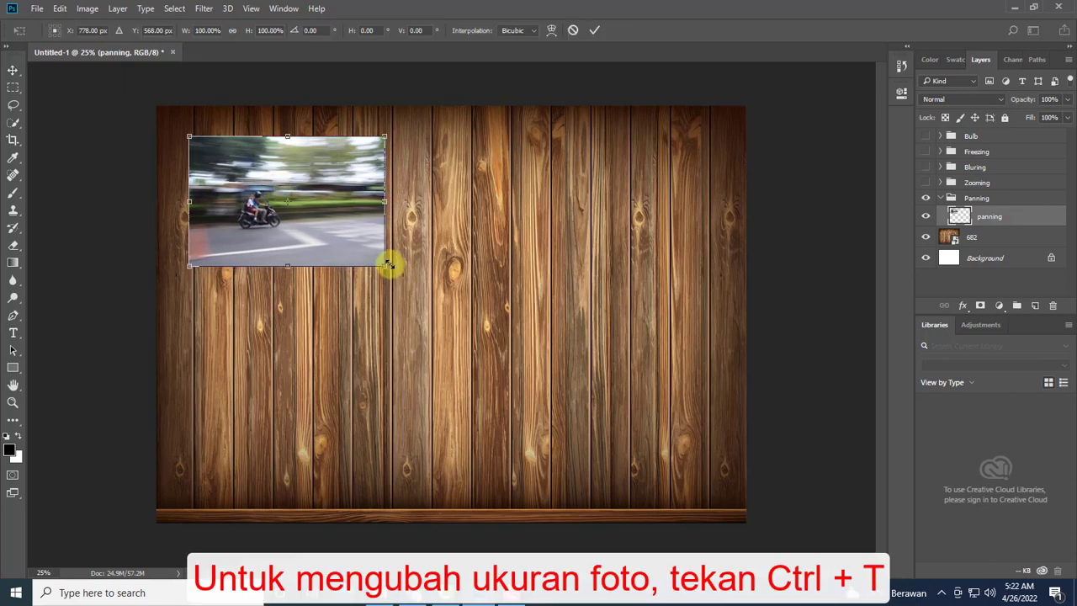
drag(388, 264, 378, 257)
key(Return)
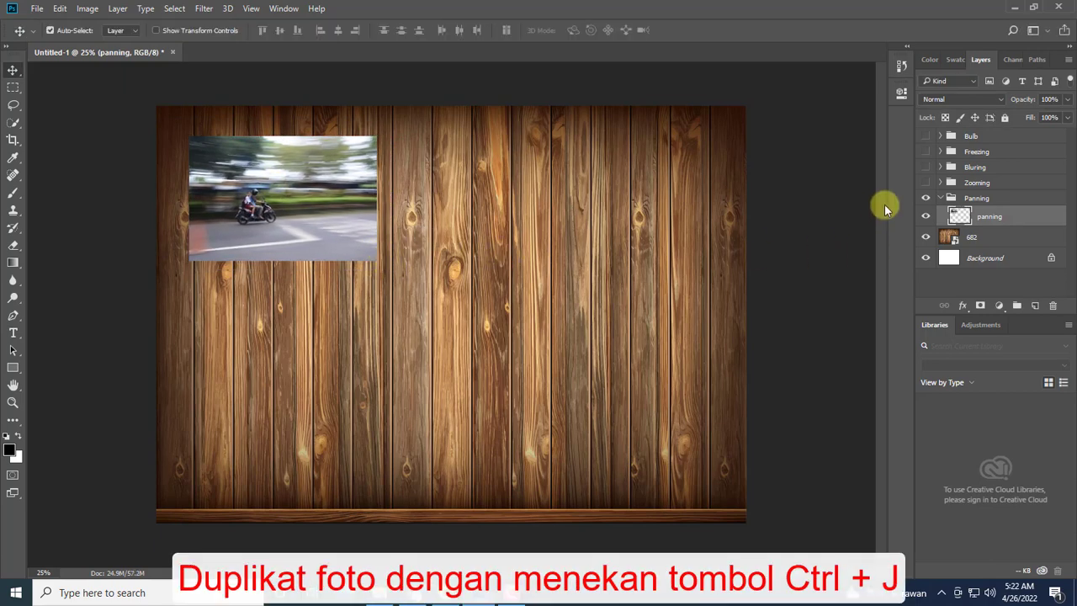
Duplicate the panning layer and turn the lower copy white using Hue/Saturation with Lightness +100
key(ctrl+j)
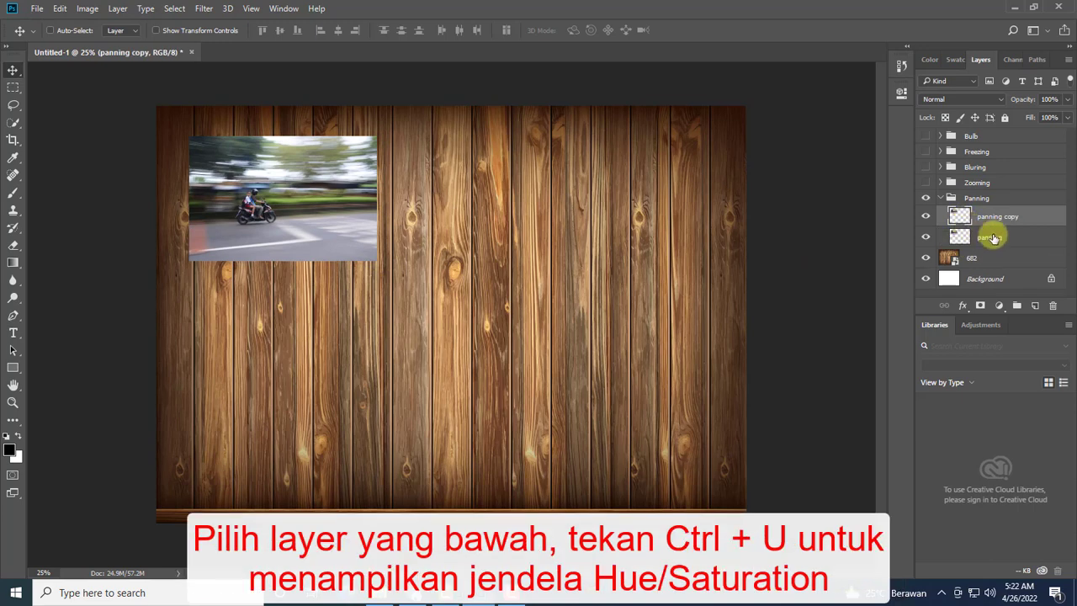
click(990, 240)
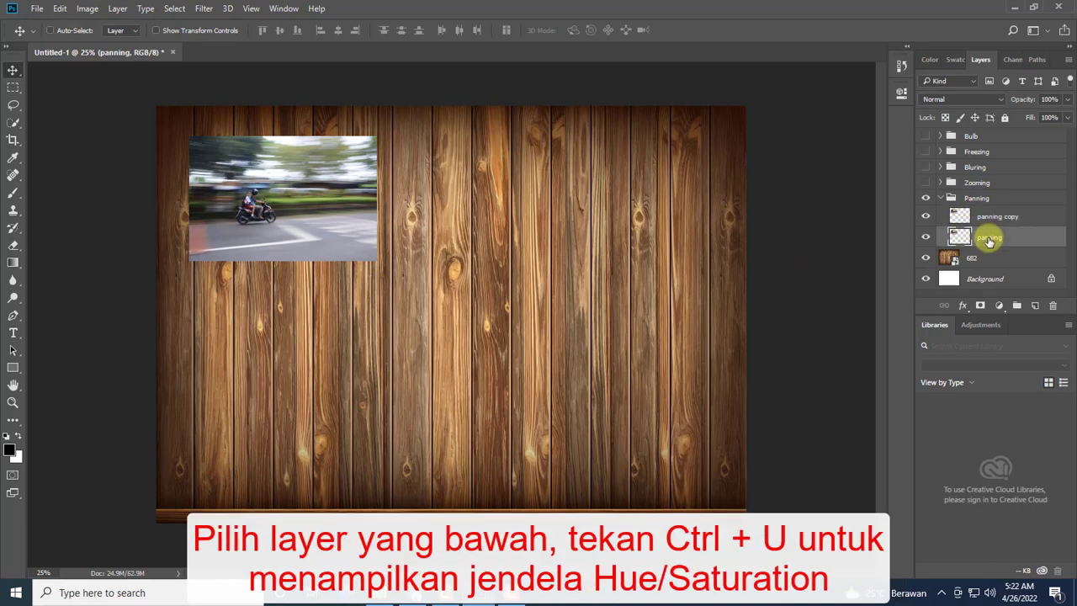
key(ctrl+u)
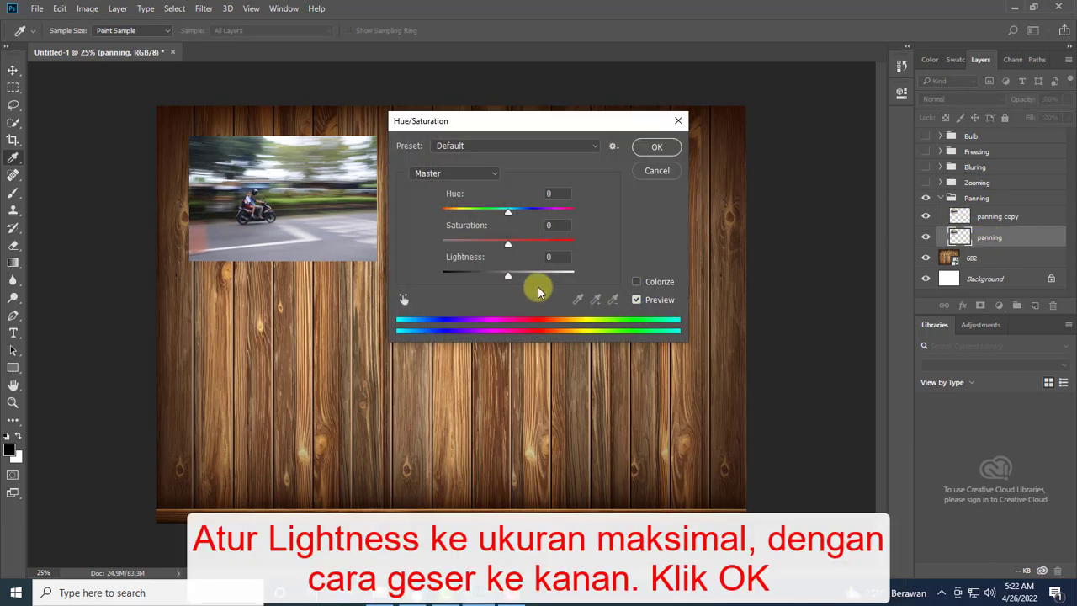
drag(507, 275, 606, 286)
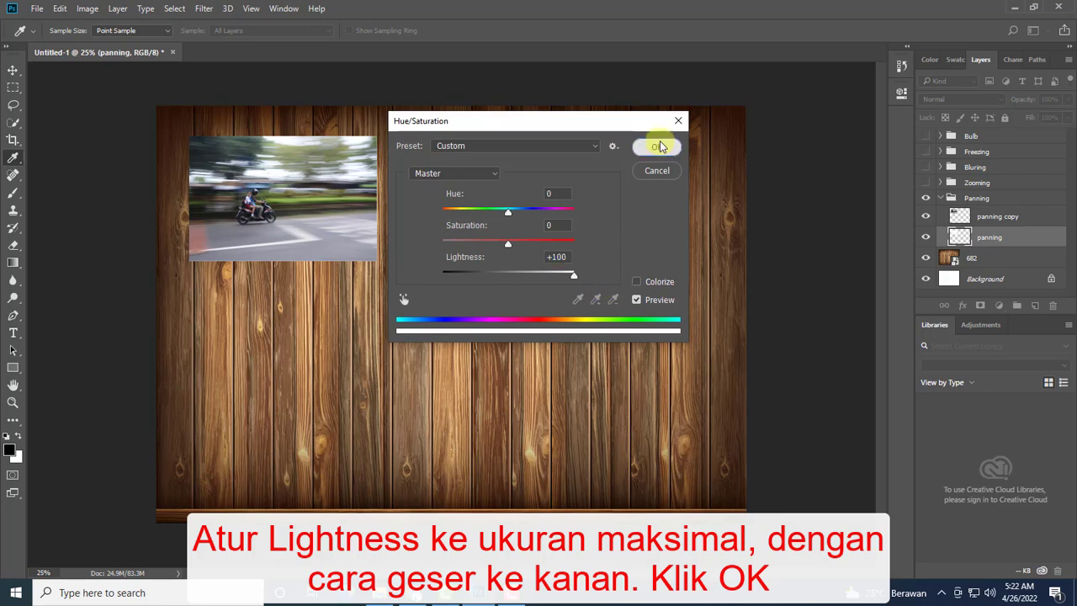
click(661, 147)
key(v)
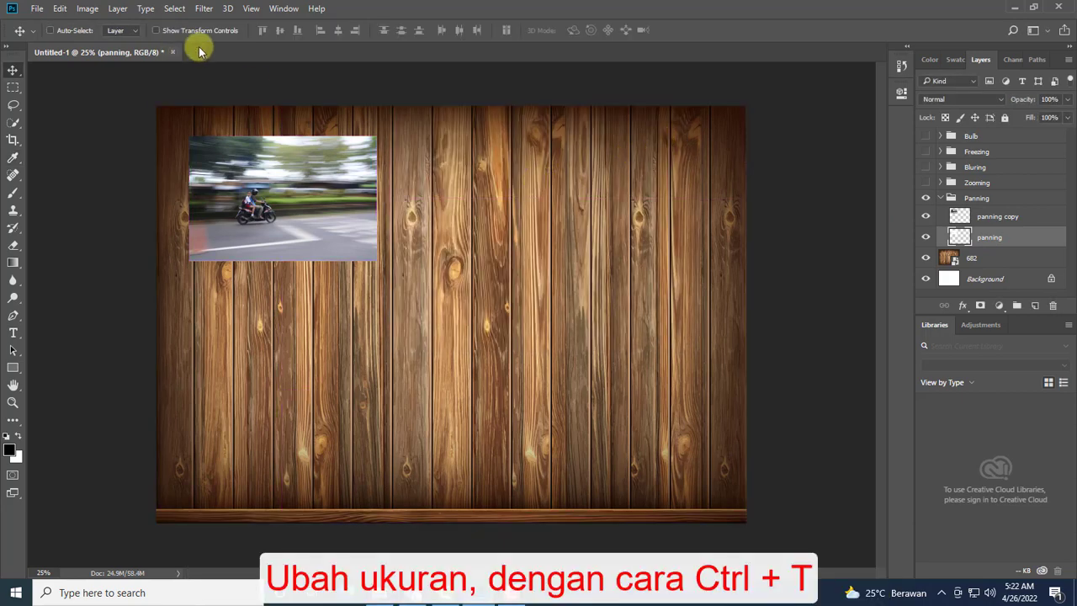
Enlarge the white panning layer to about 106% width as a frame around the photo, with a deeper caption strip below
key(ctrl+t)
drag(376, 136, 383, 132)
drag(188, 257, 182, 262)
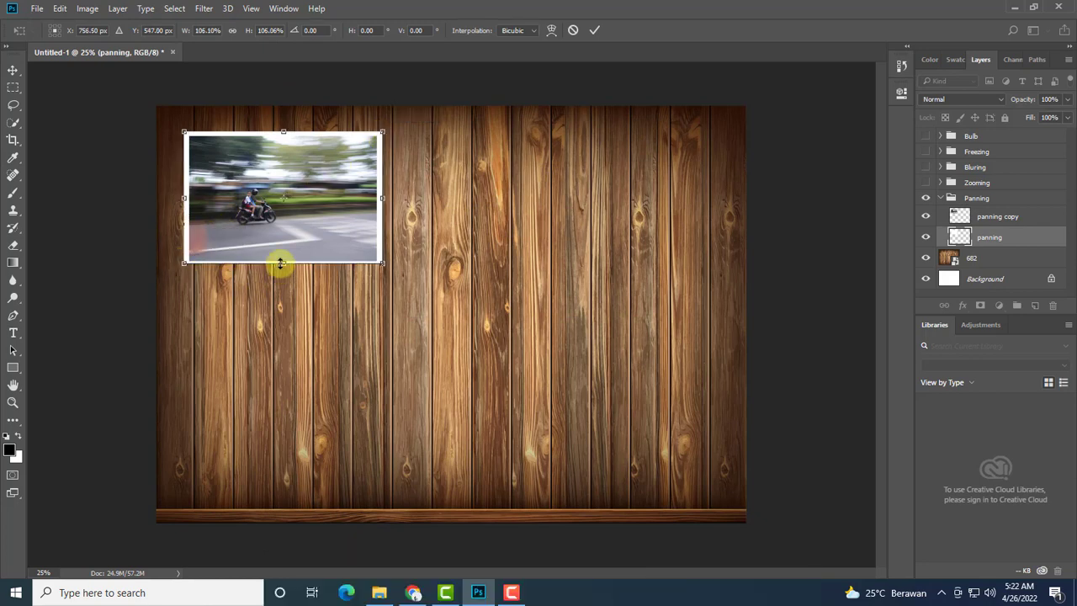
drag(283, 270, 283, 292)
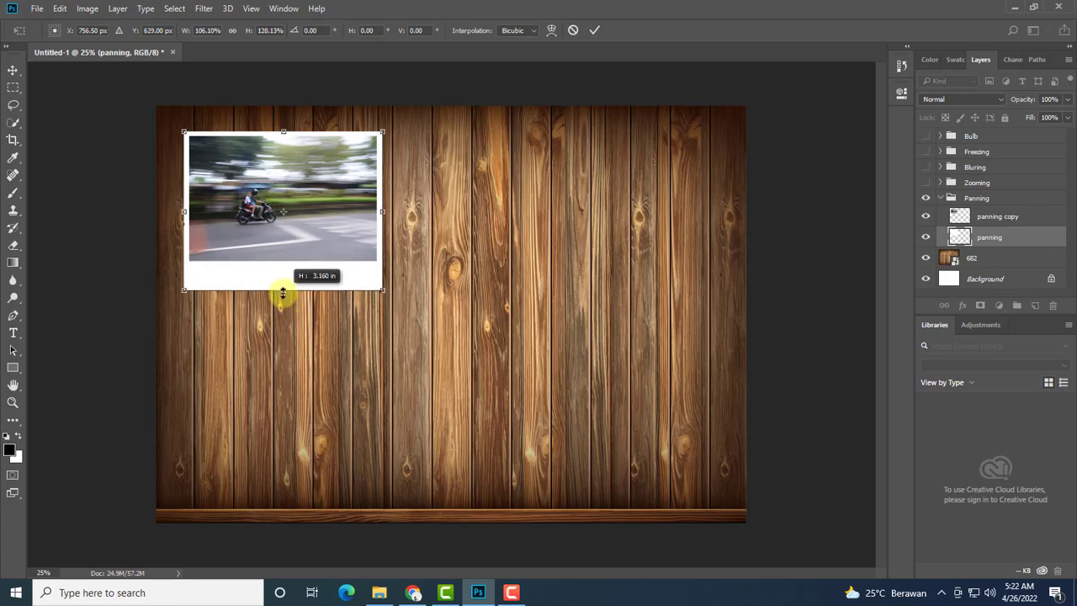
key(Return)
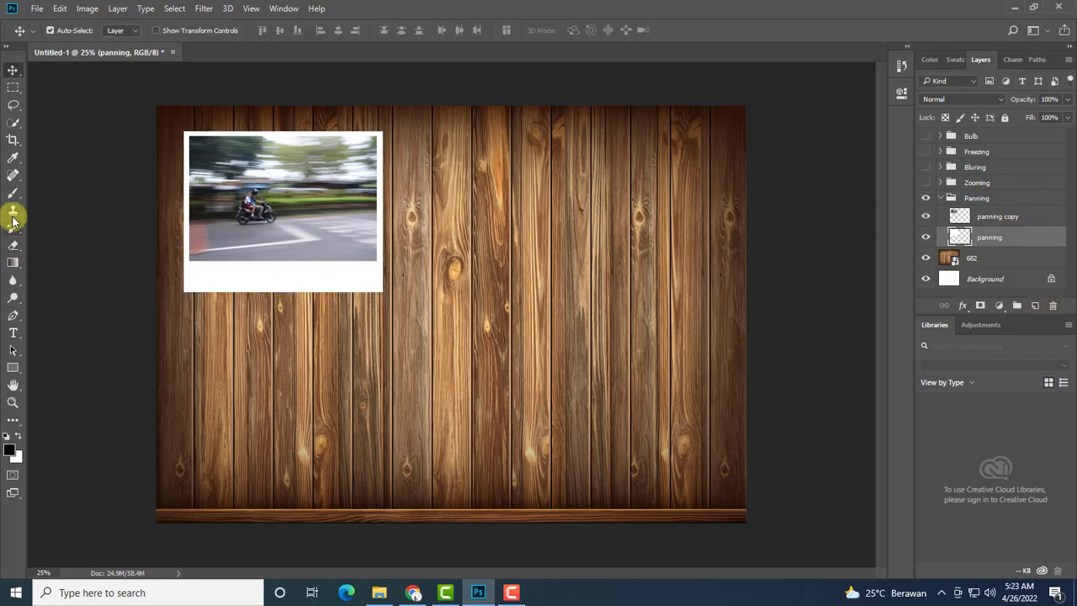
Add the text "Panning" in the white strip below the photo, enlarge it to about 420% and centre it there
click(13, 332)
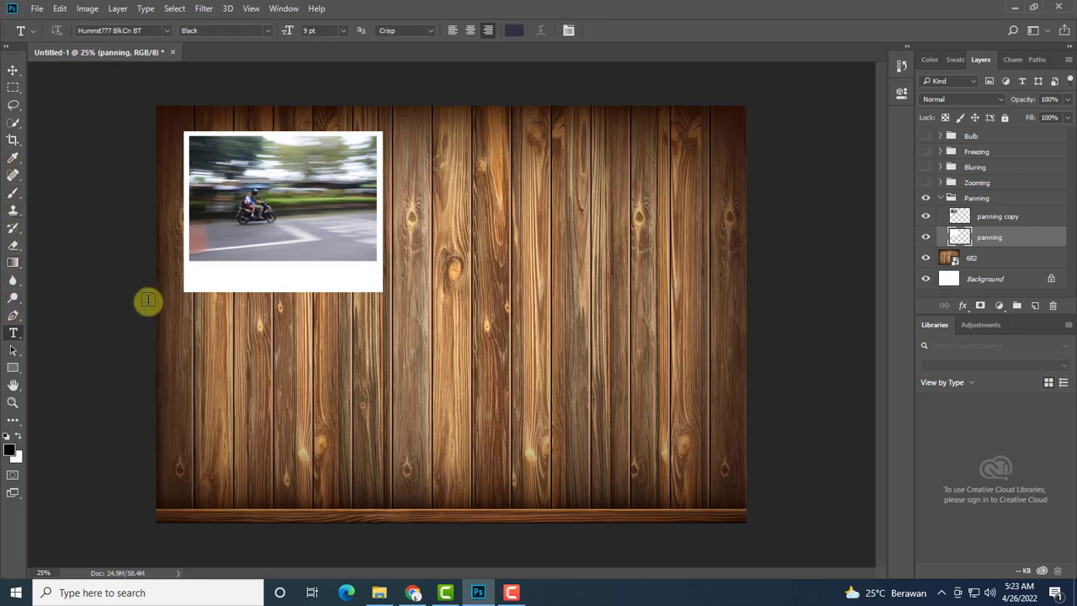
click(224, 274)
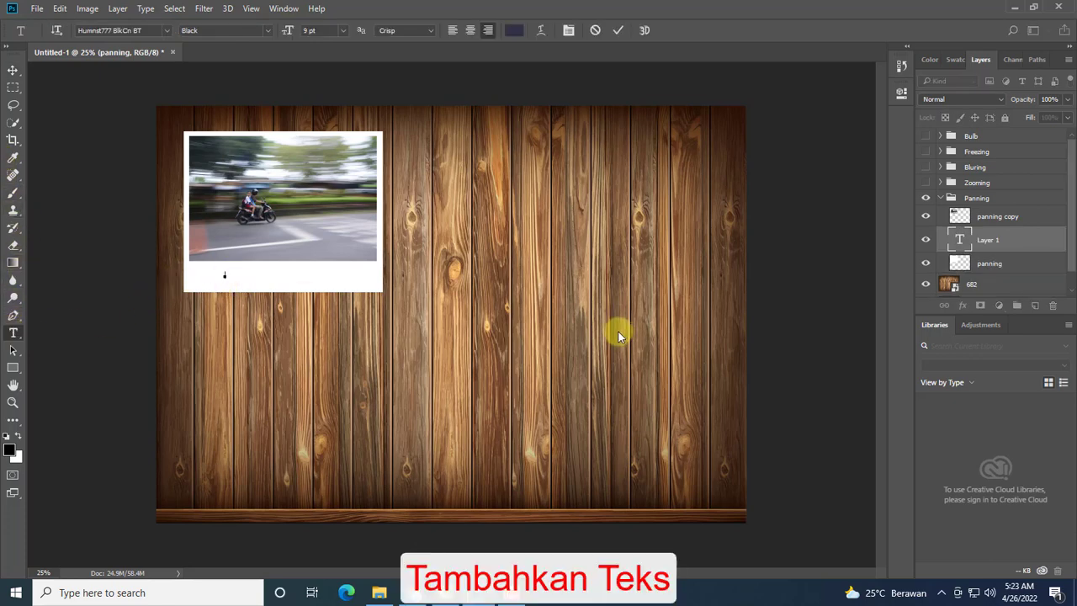
text(Panning)
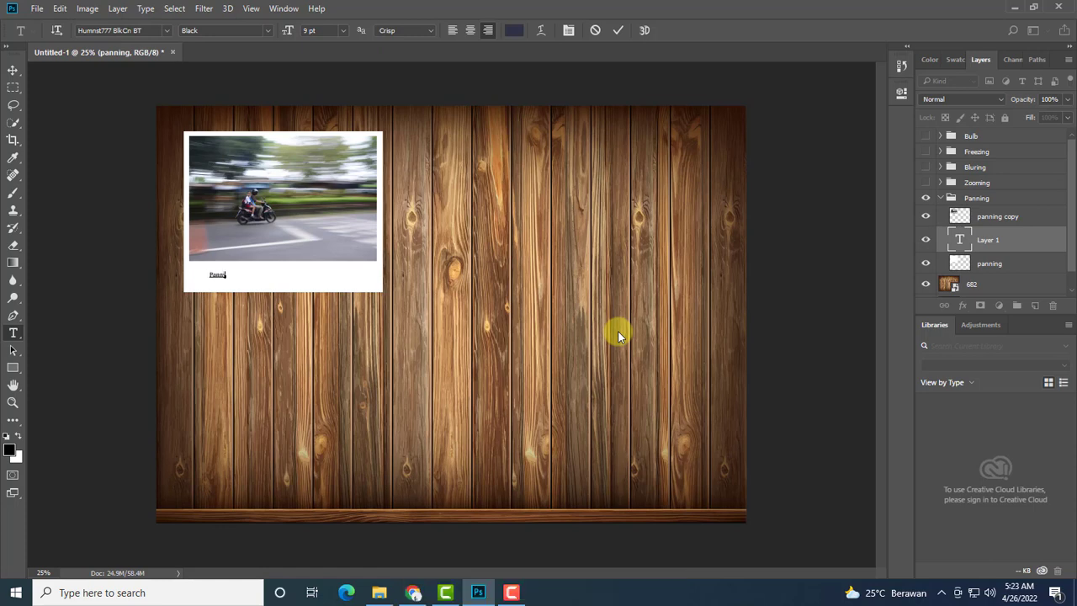
click(10, 72)
key(ctrl+t)
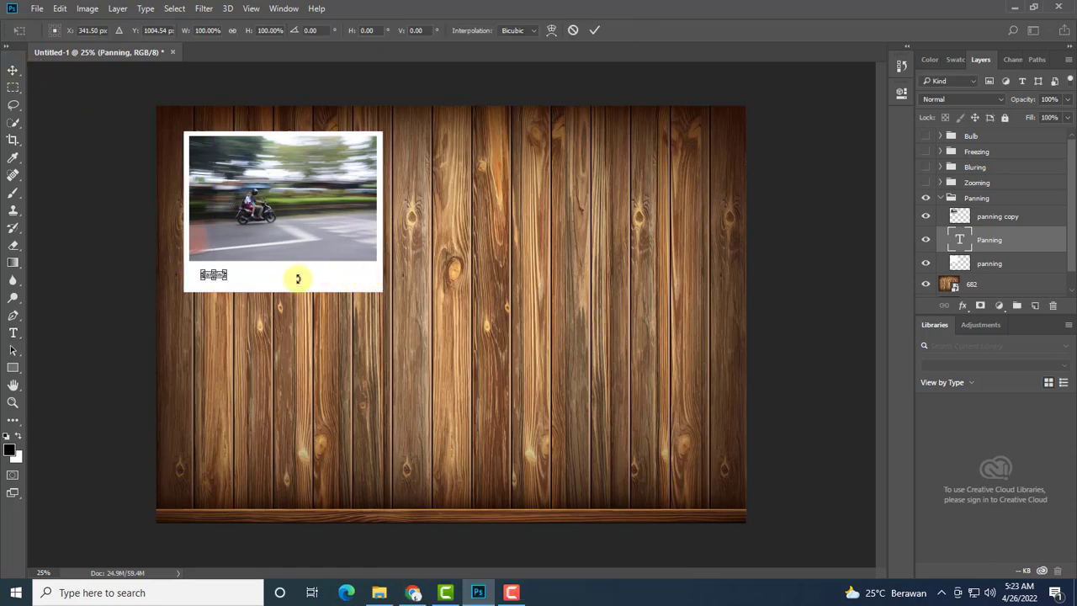
drag(226, 278, 299, 278)
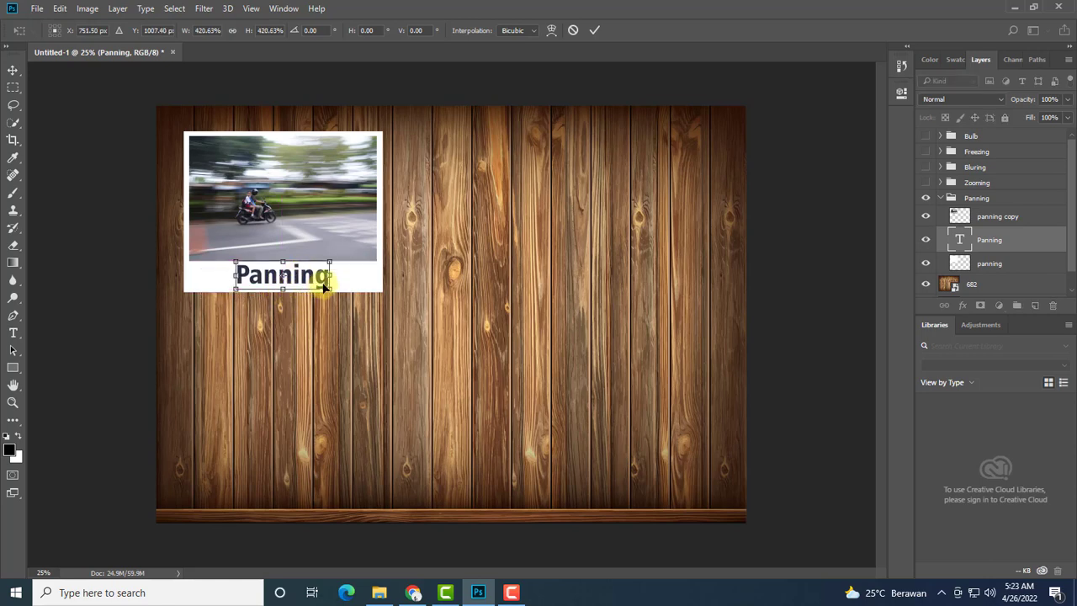
key(Return)
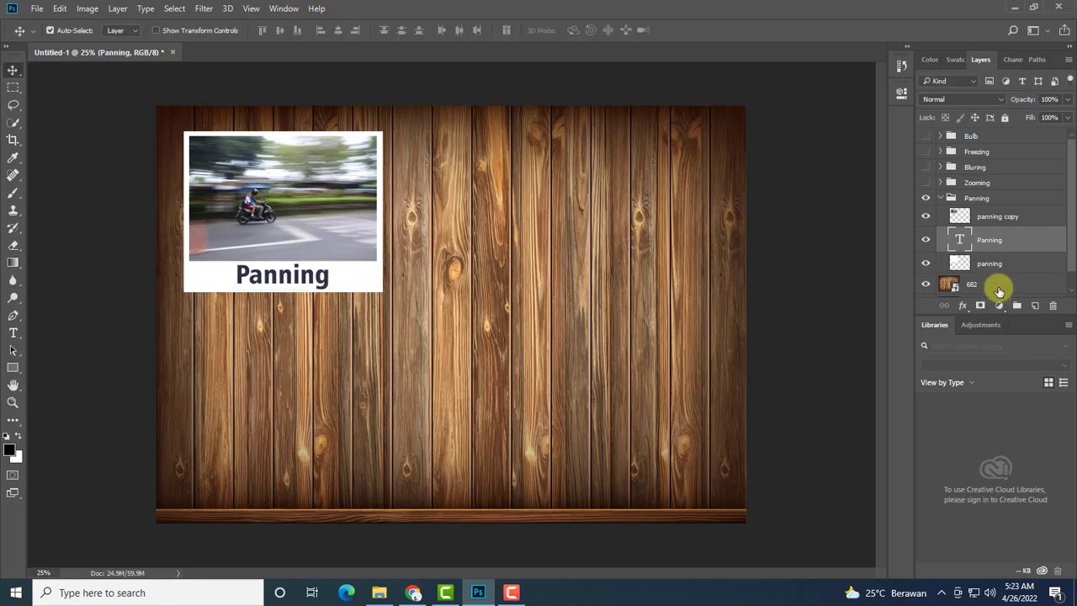
Apply a Drop Shadow to the Panning group with a 122° angle and 68 px size, and collapse the group
click(981, 196)
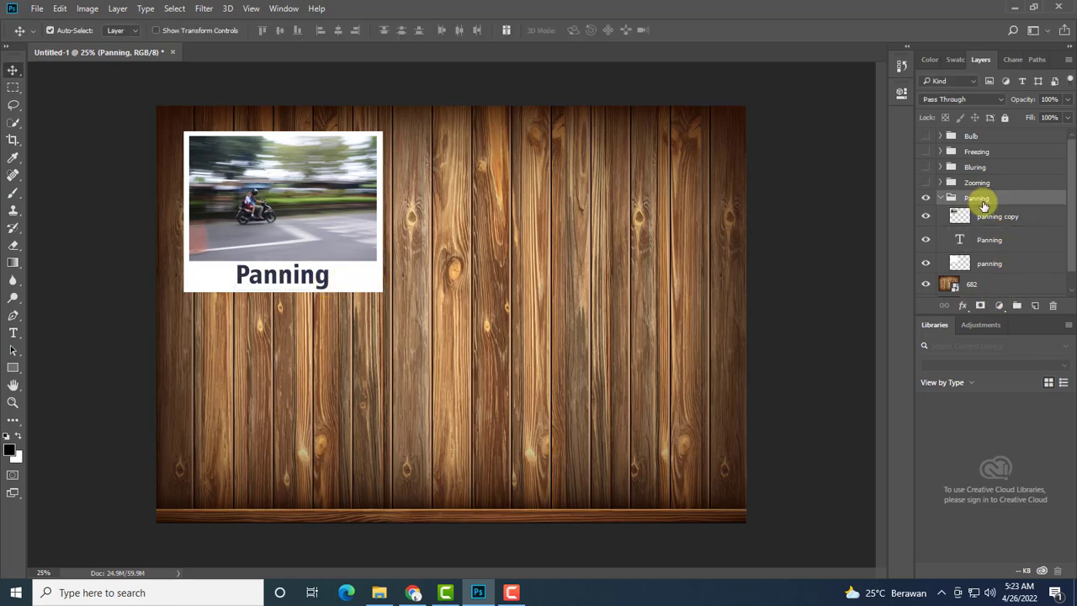
click(963, 305)
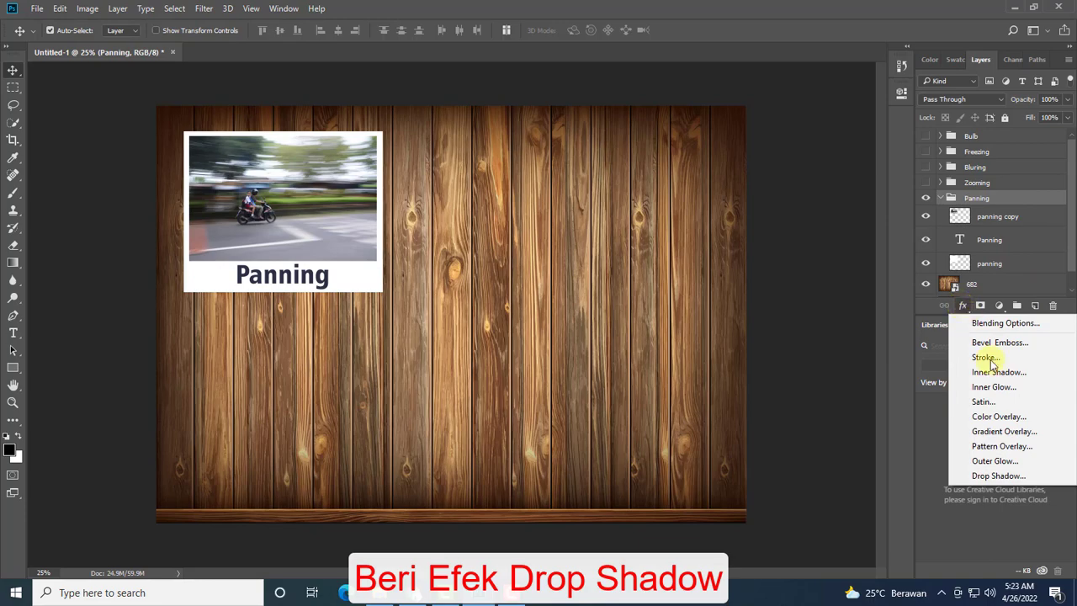
click(999, 477)
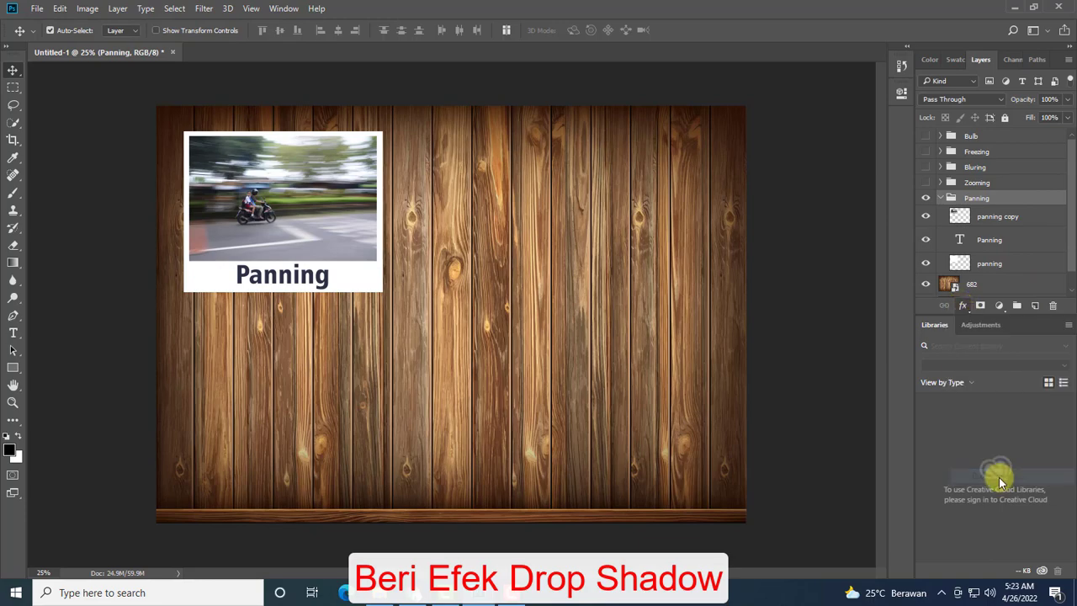
drag(546, 89, 725, 129)
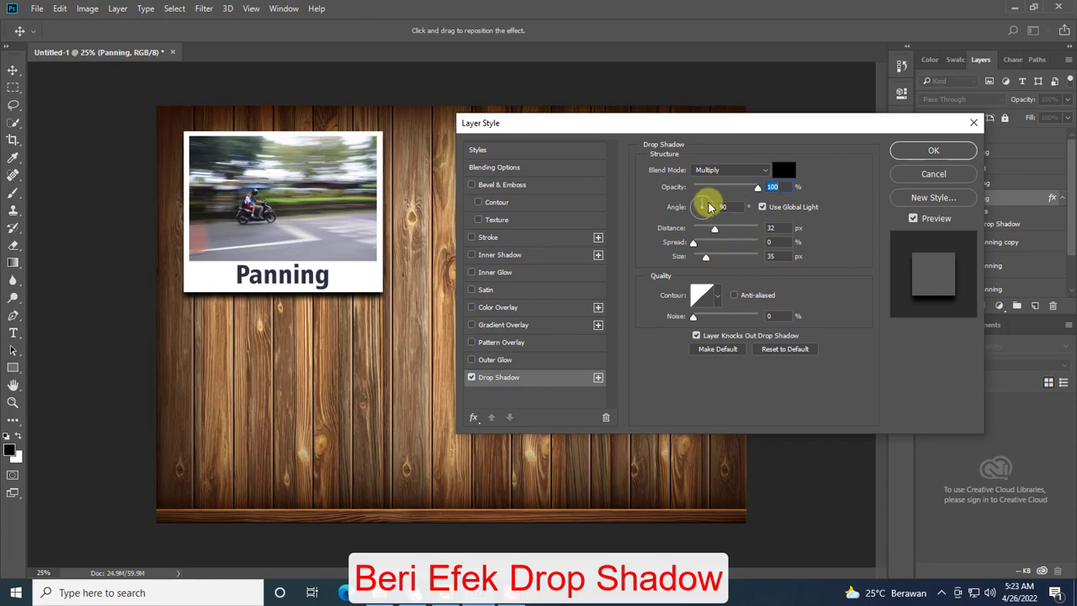
drag(709, 207, 699, 202)
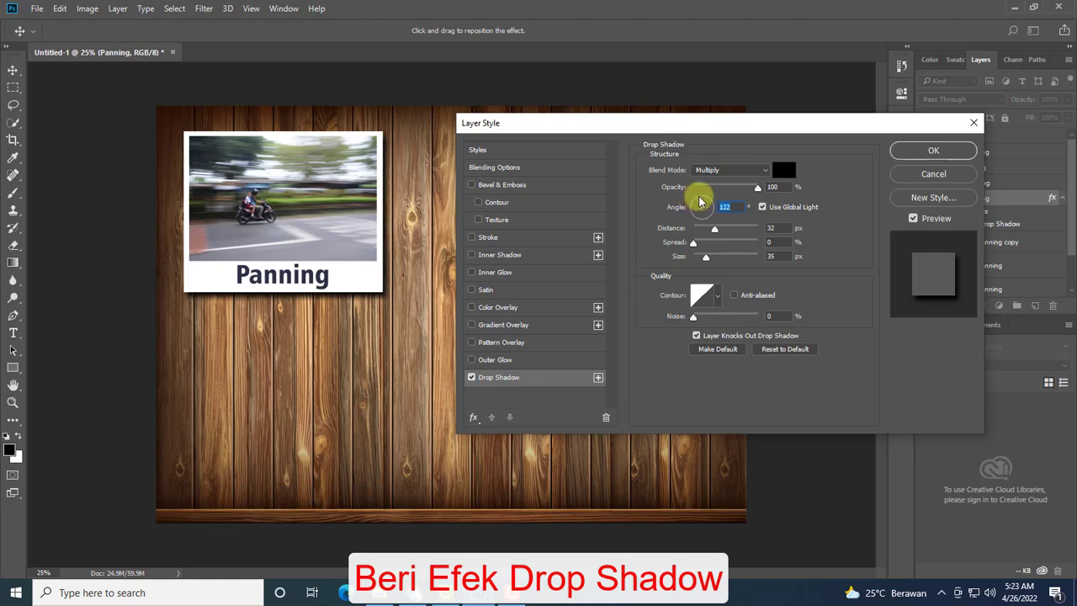
drag(707, 256, 714, 261)
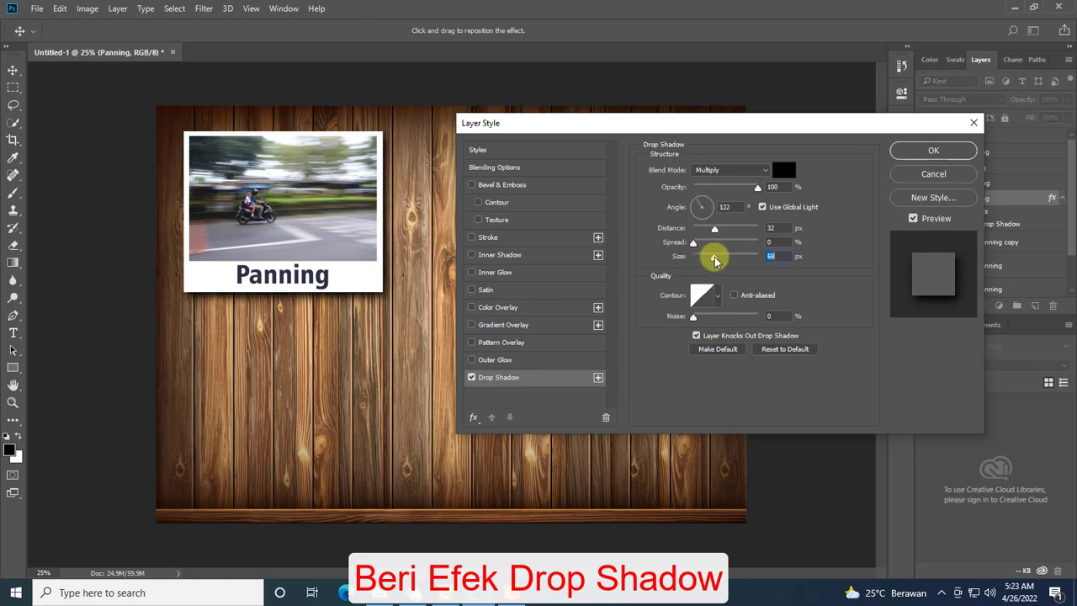
click(928, 151)
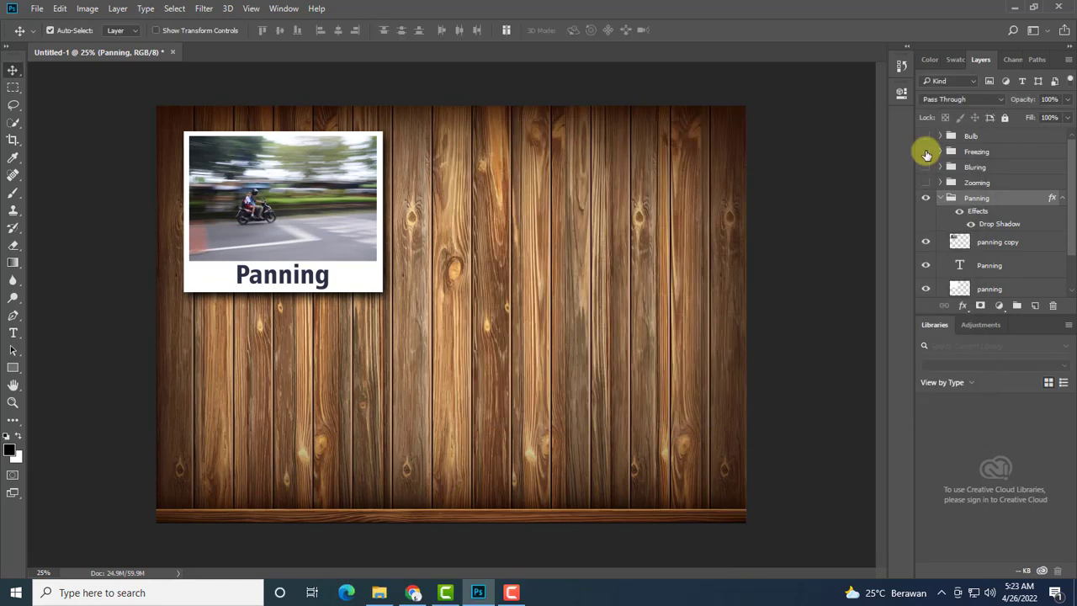
click(942, 199)
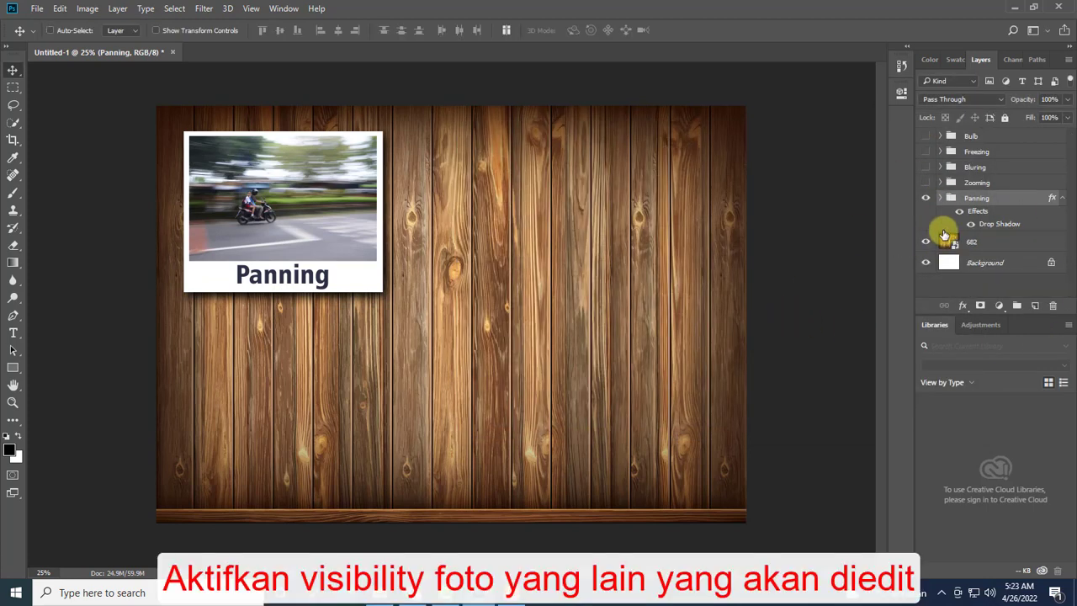
key(ctrl+t)
key(Return)
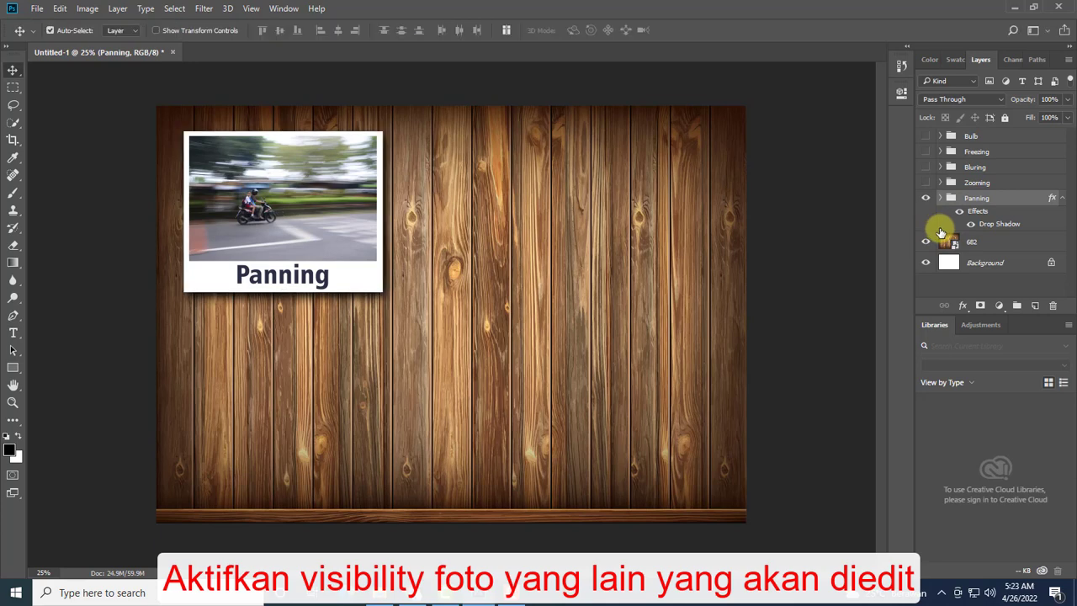
Show and expand the Zooming group, and shift its photo slightly down and away from the Panning card
click(925, 183)
click(941, 184)
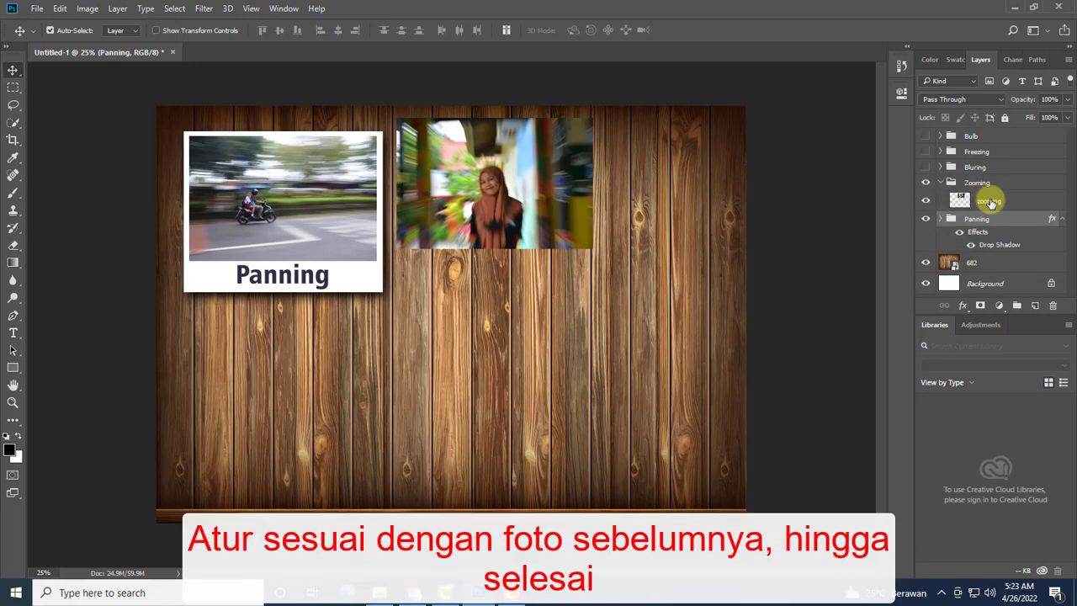
drag(505, 173, 520, 185)
click(992, 202)
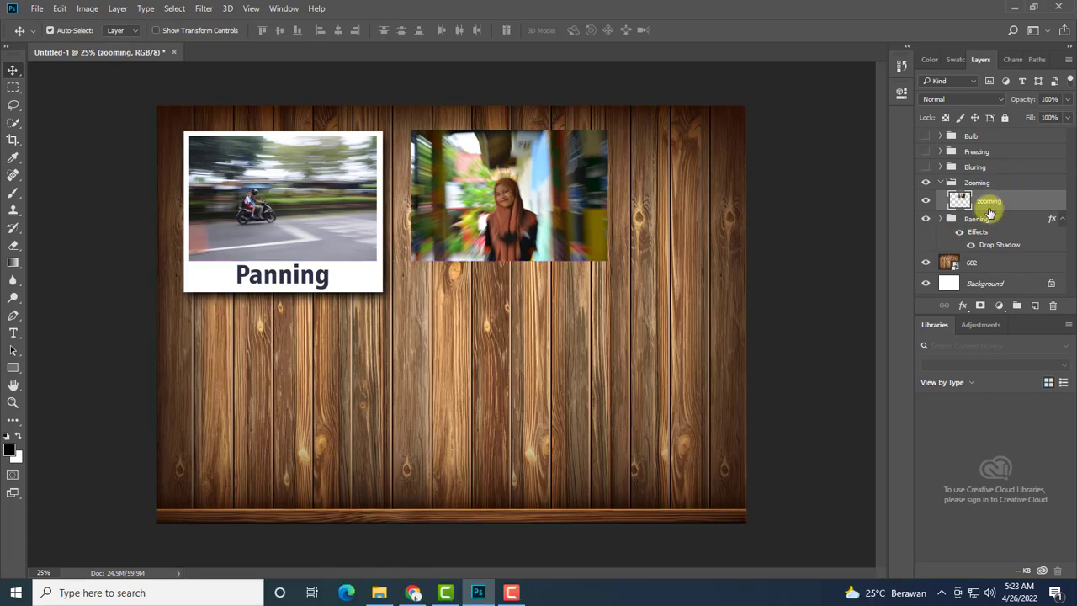
Duplicate the zooming layer and turn the lower copy white using Hue/Saturation with maximum Lightness
key(ctrl+j)
click(985, 221)
key(ctrl+u)
drag(508, 274, 802, 235)
key(Return)
Enlarge the white zooming layer to about 105% width and 126% height as a frame with a caption strip below
key(ctrl+t)
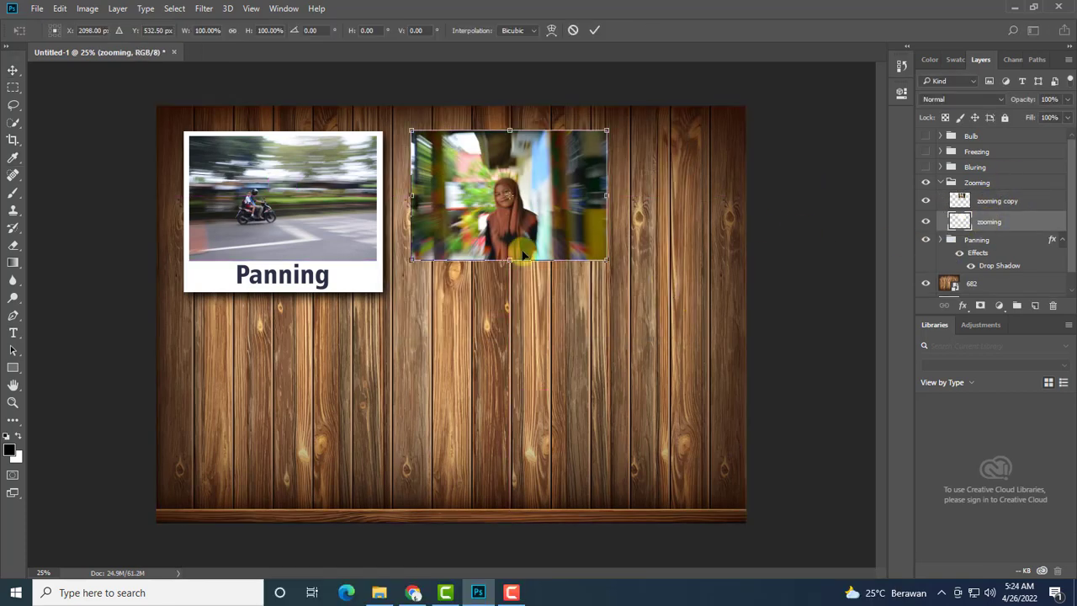
drag(410, 130, 409, 123)
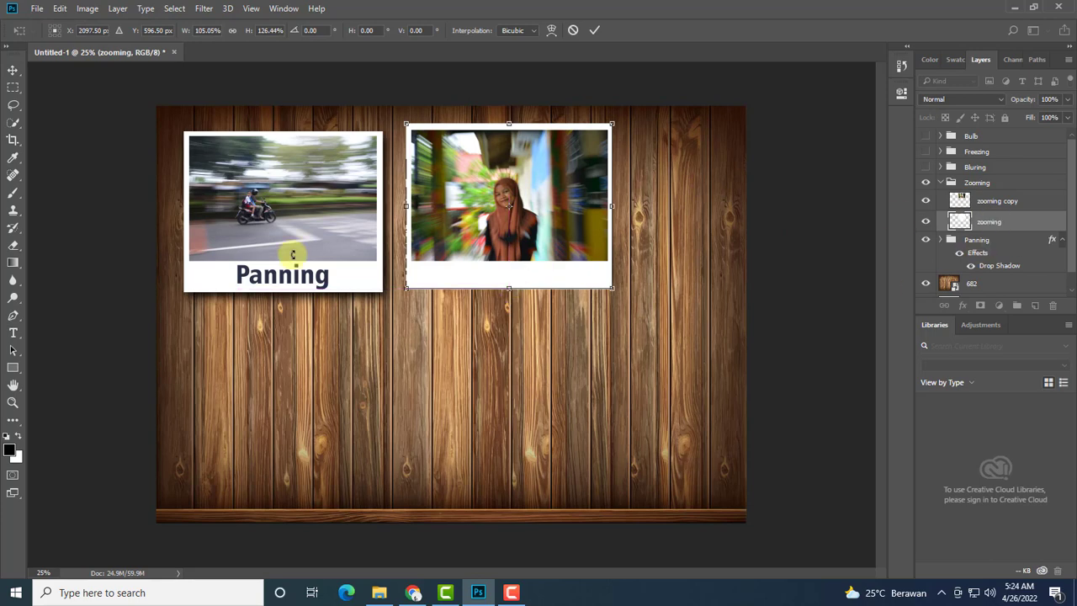
key(Return)
Add the text "Zooming" in the white strip below the zooming photo and enlarge it
key(t)
click(455, 276)
click(11, 70)
key(ctrl+t)
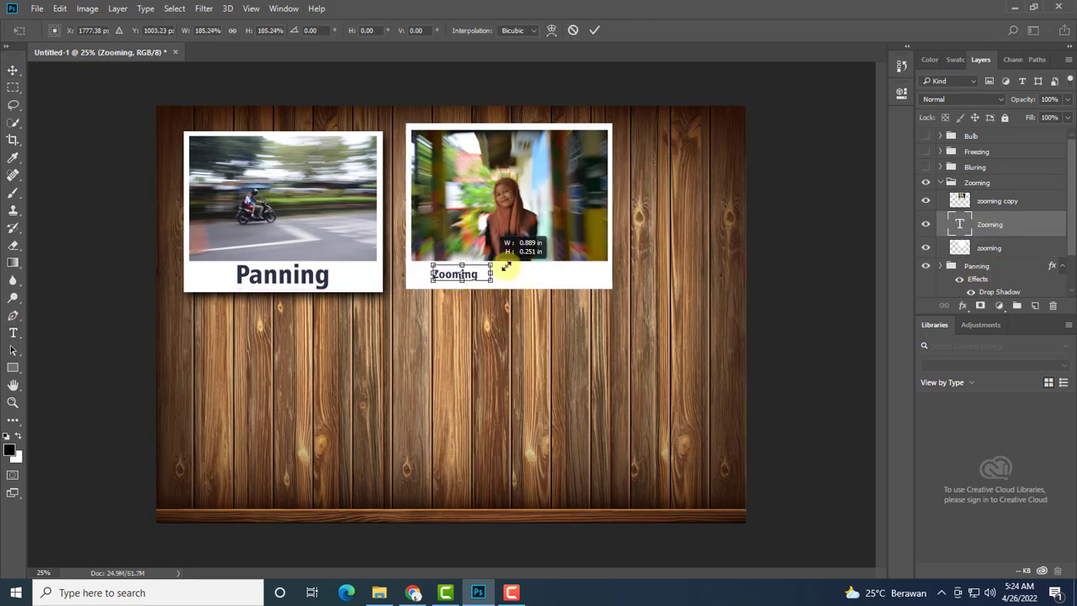